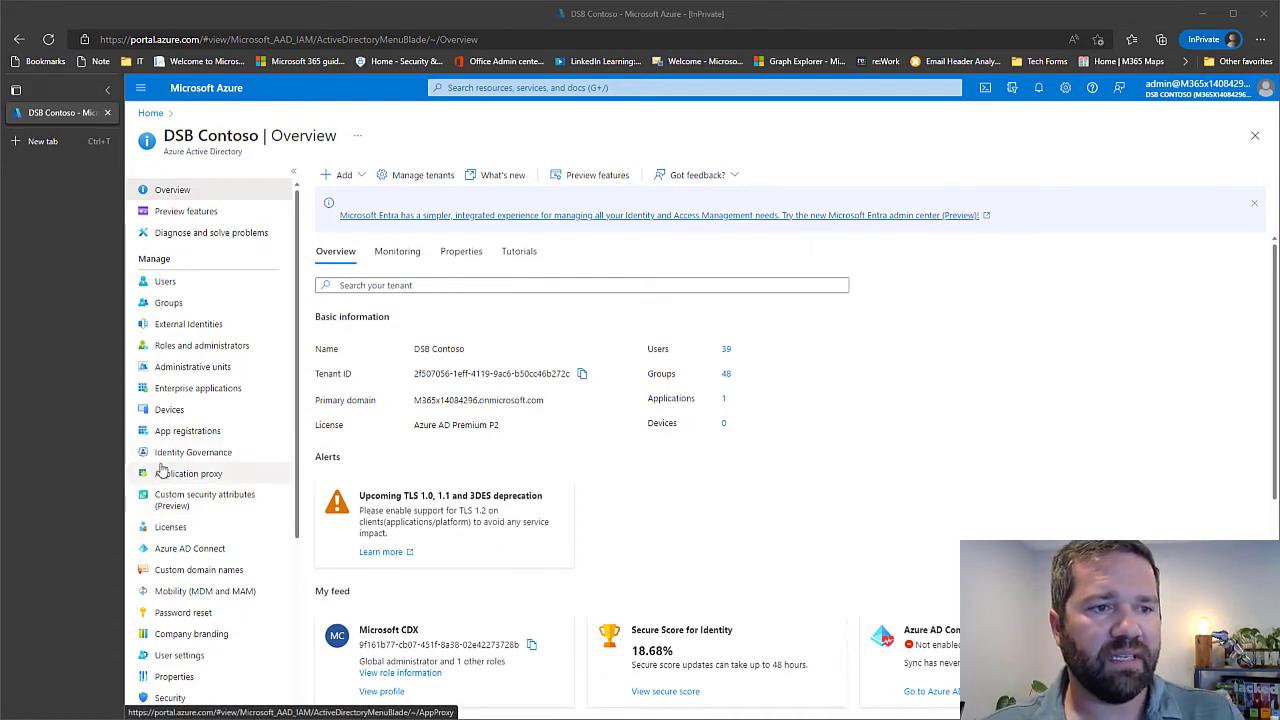
# In the enterprise applications user settings, allow users to request admin consent to apps they are unable to consent to
pyautogui.click(168, 392)
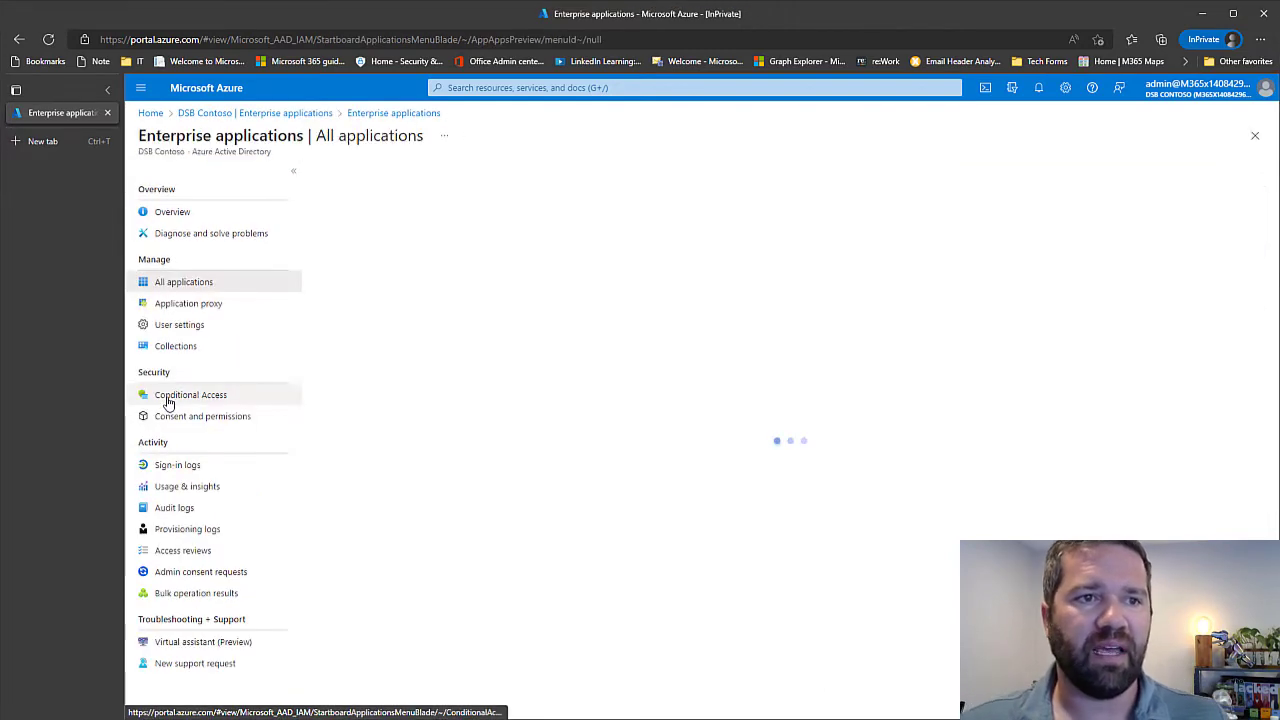
pyautogui.click(182, 330)
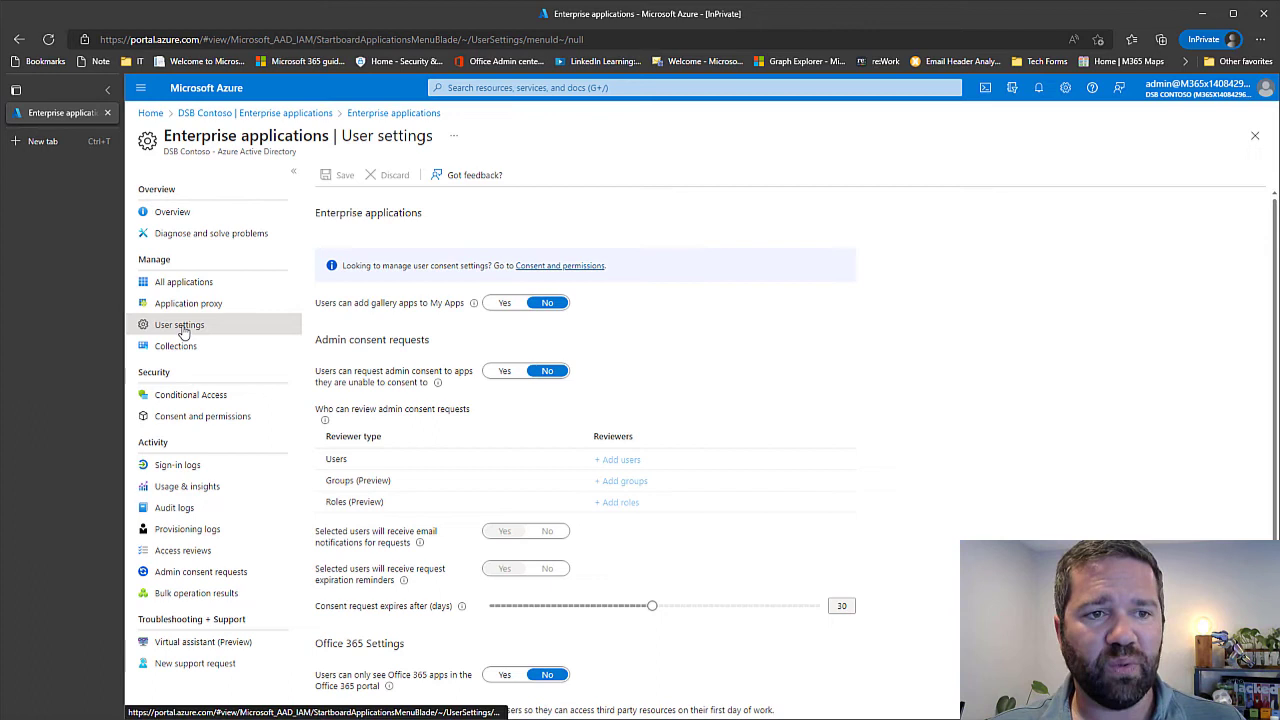
pyautogui.moveTo(316, 340); pyautogui.dragTo(433, 343)
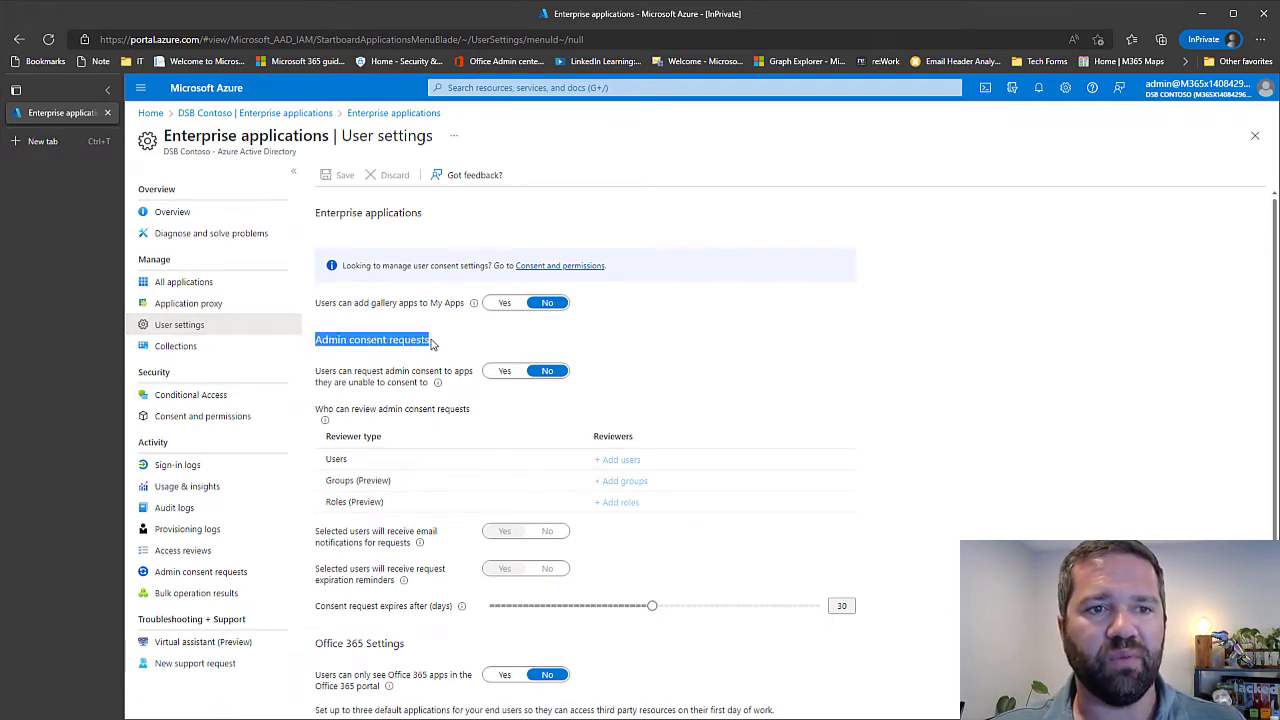
pyautogui.click(502, 372)
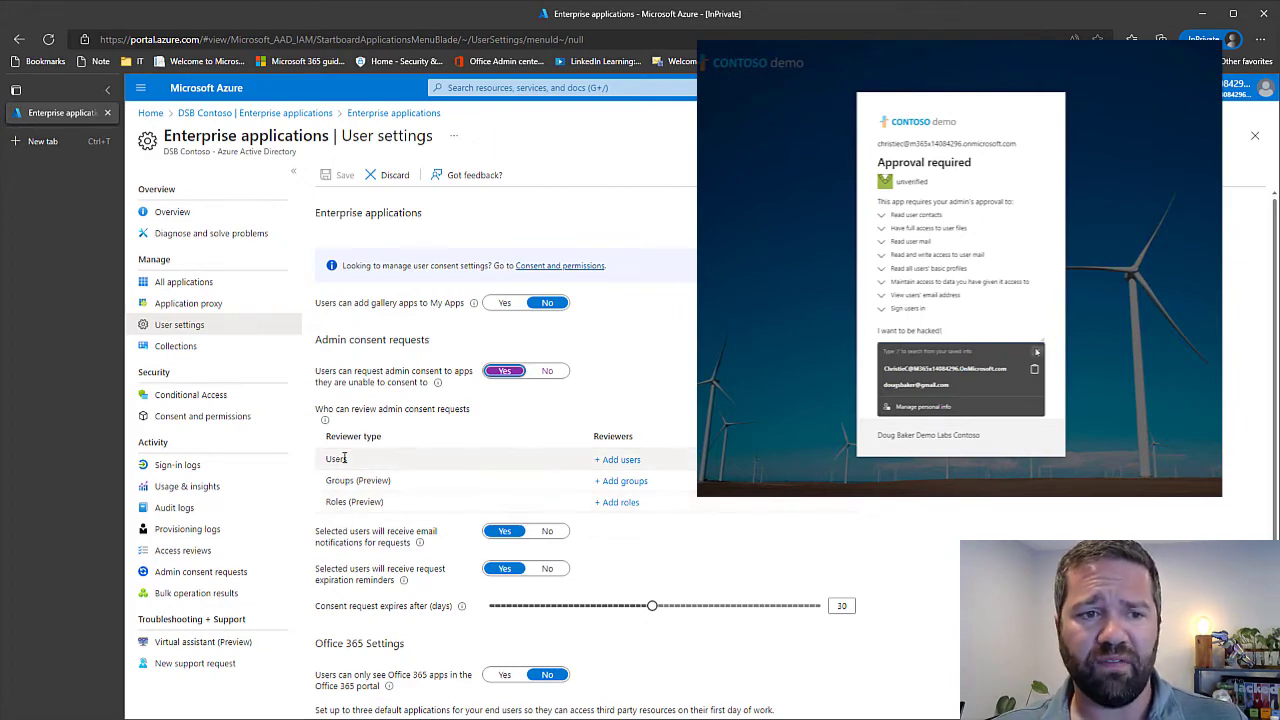
# Assign one user as a reviewer of admin consent requests
pyautogui.click(622, 465)
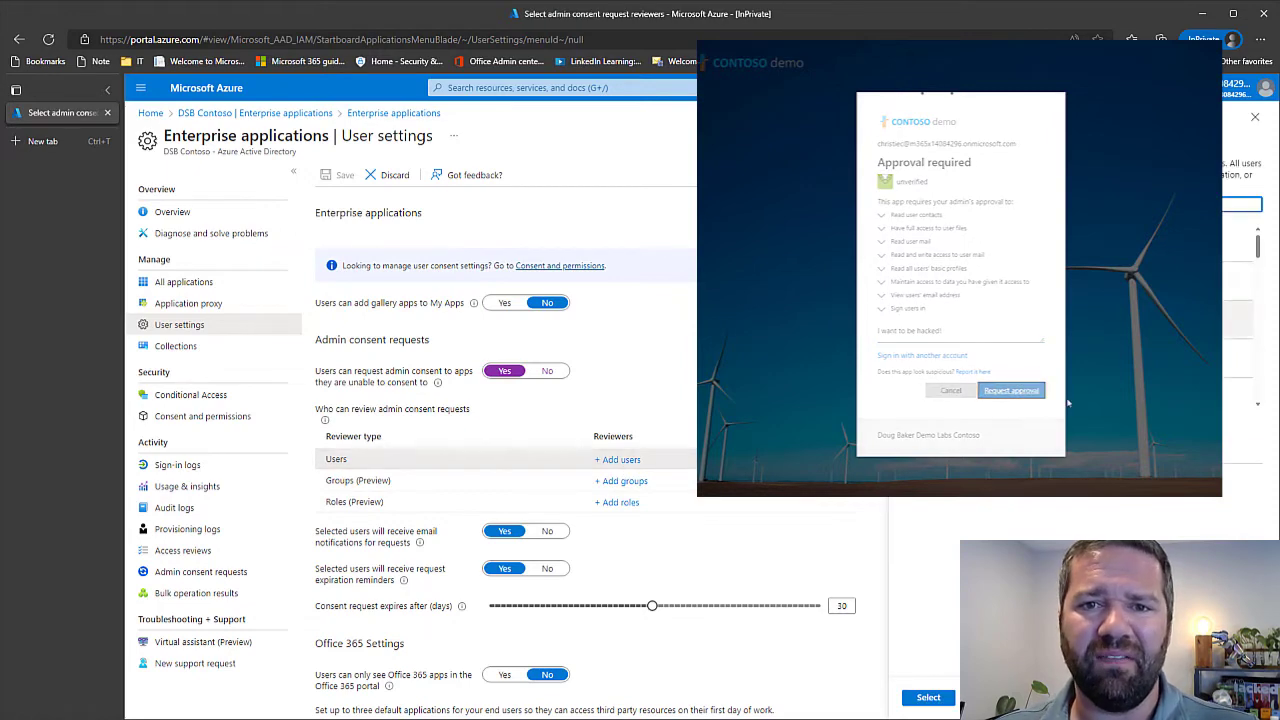
pyautogui.click(1011, 390)
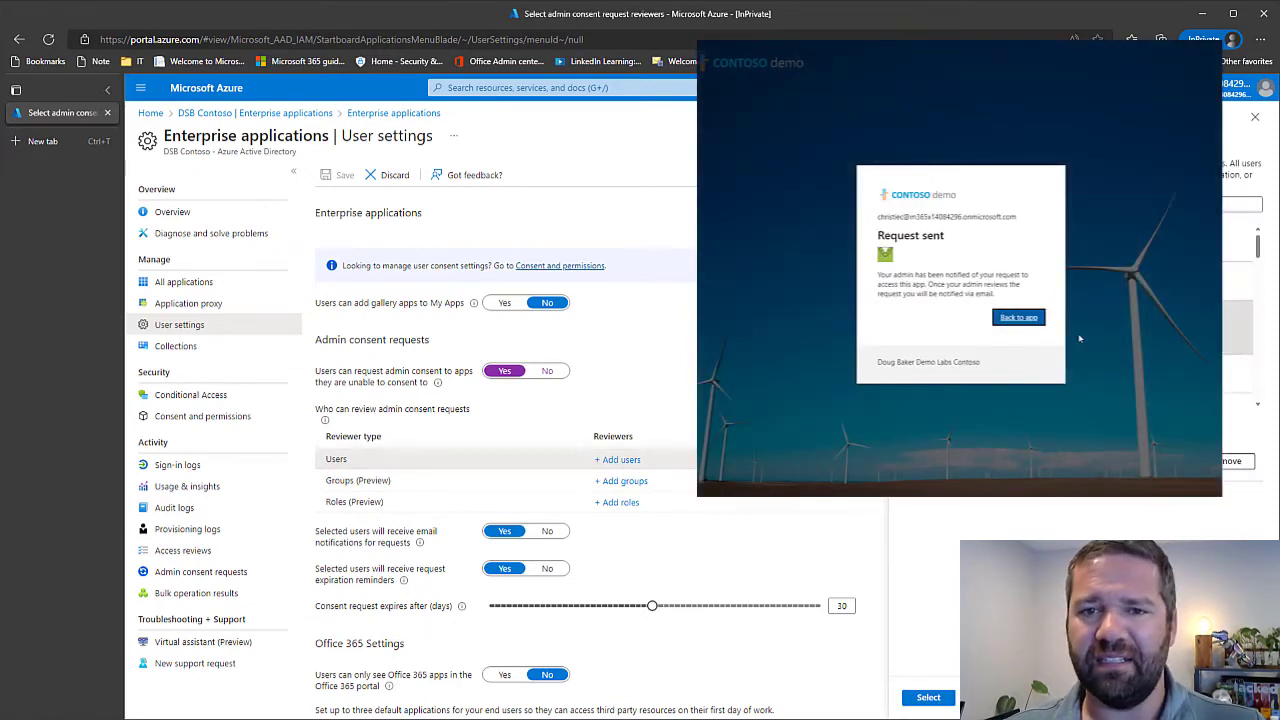
pyautogui.click(928, 697)
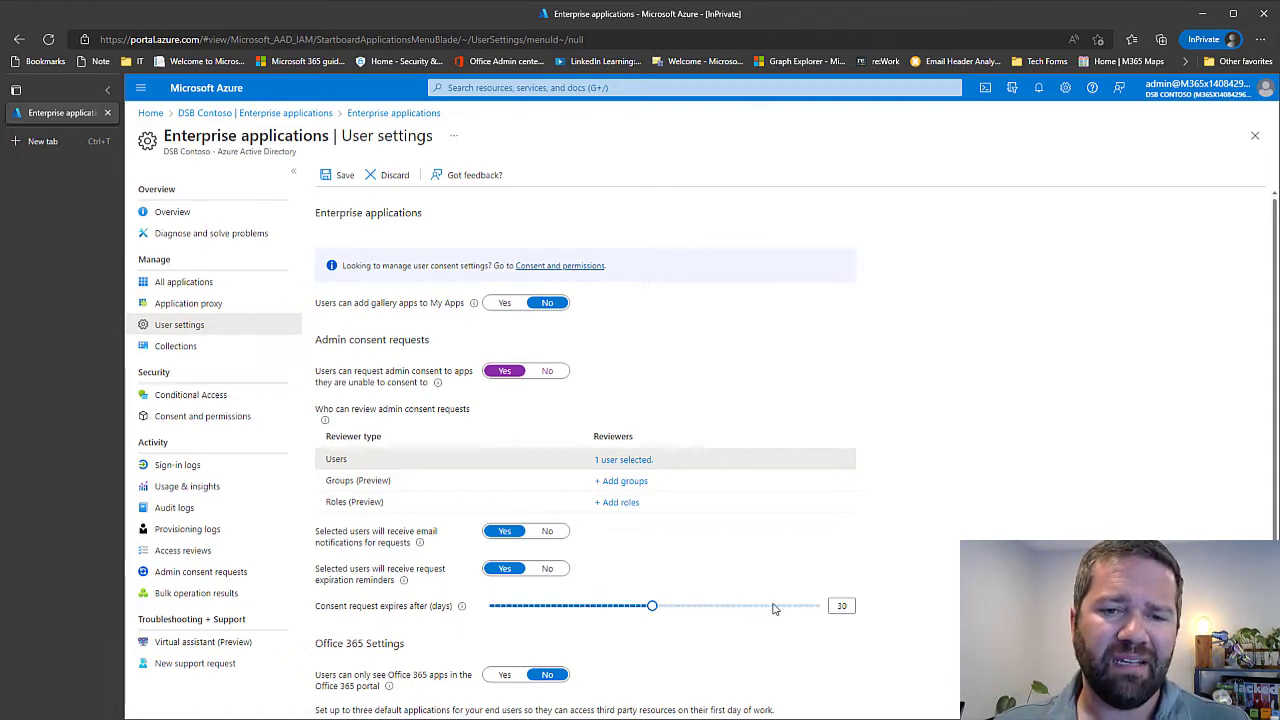
# Set consent requests to expire after 15 days and save the user settings
pyautogui.doubleClick(841, 606)
pyautogui.write('15')
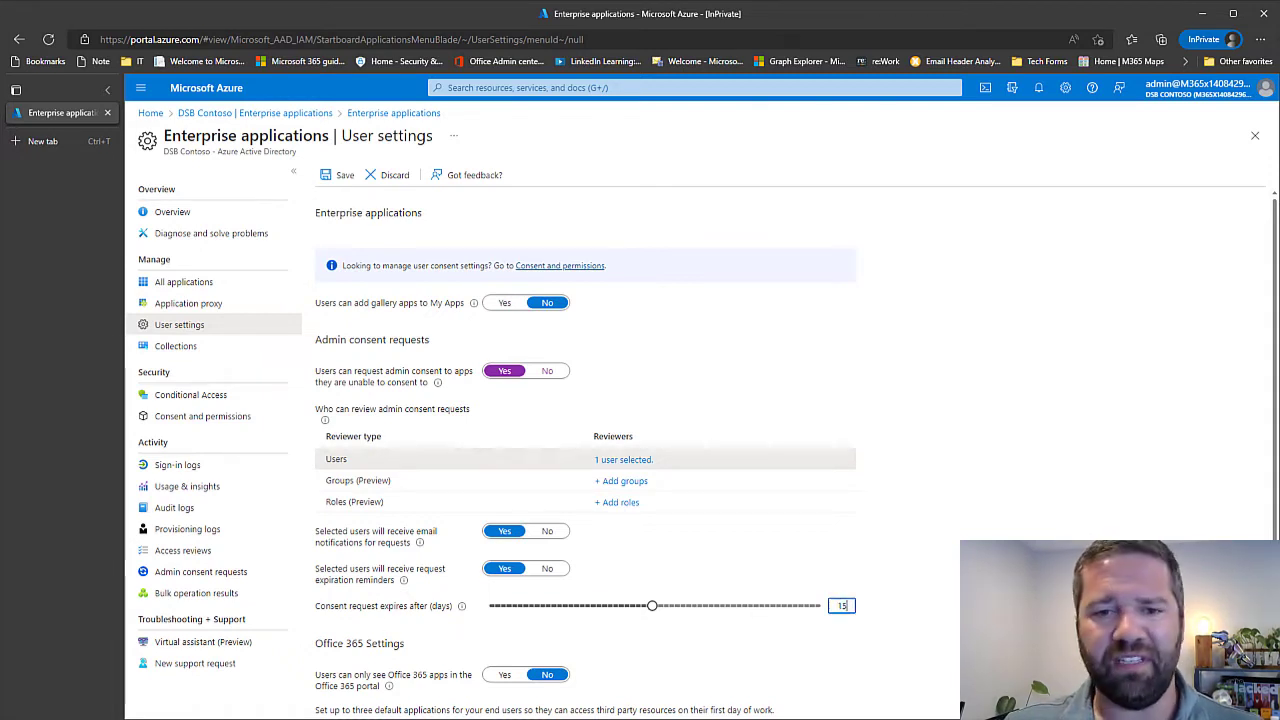
pyautogui.press('Tab')
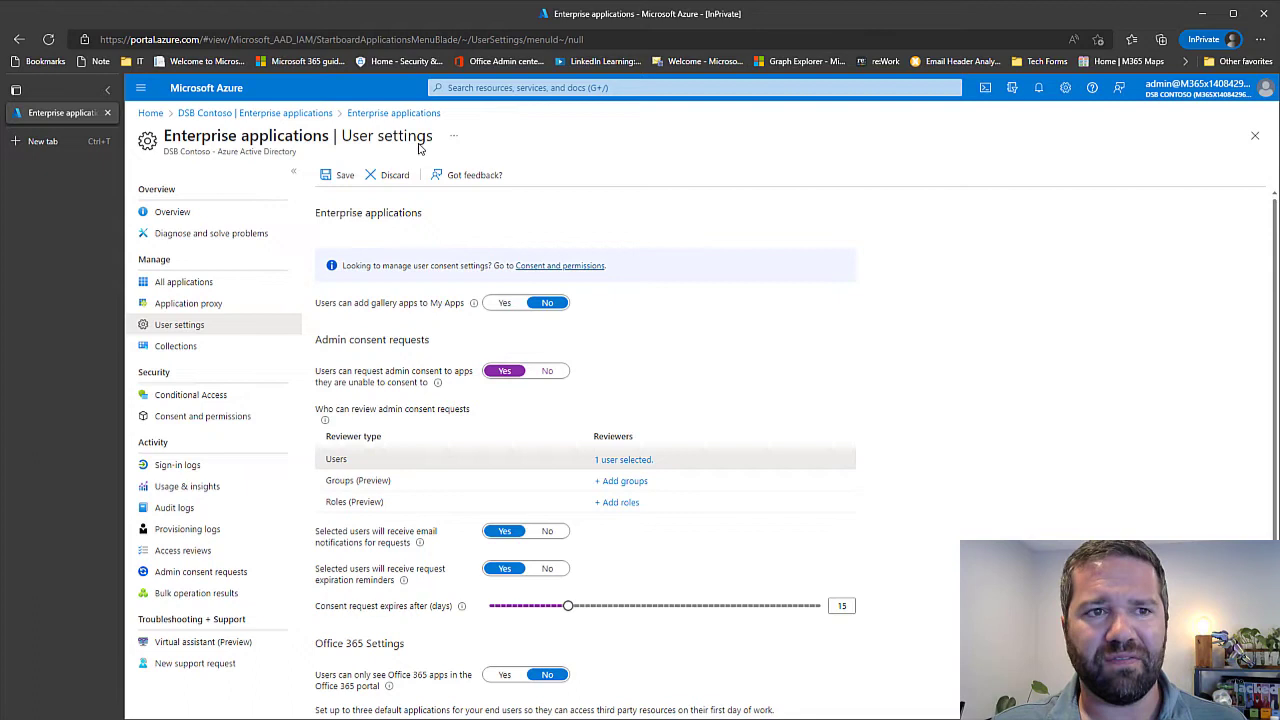
pyautogui.click(345, 180)
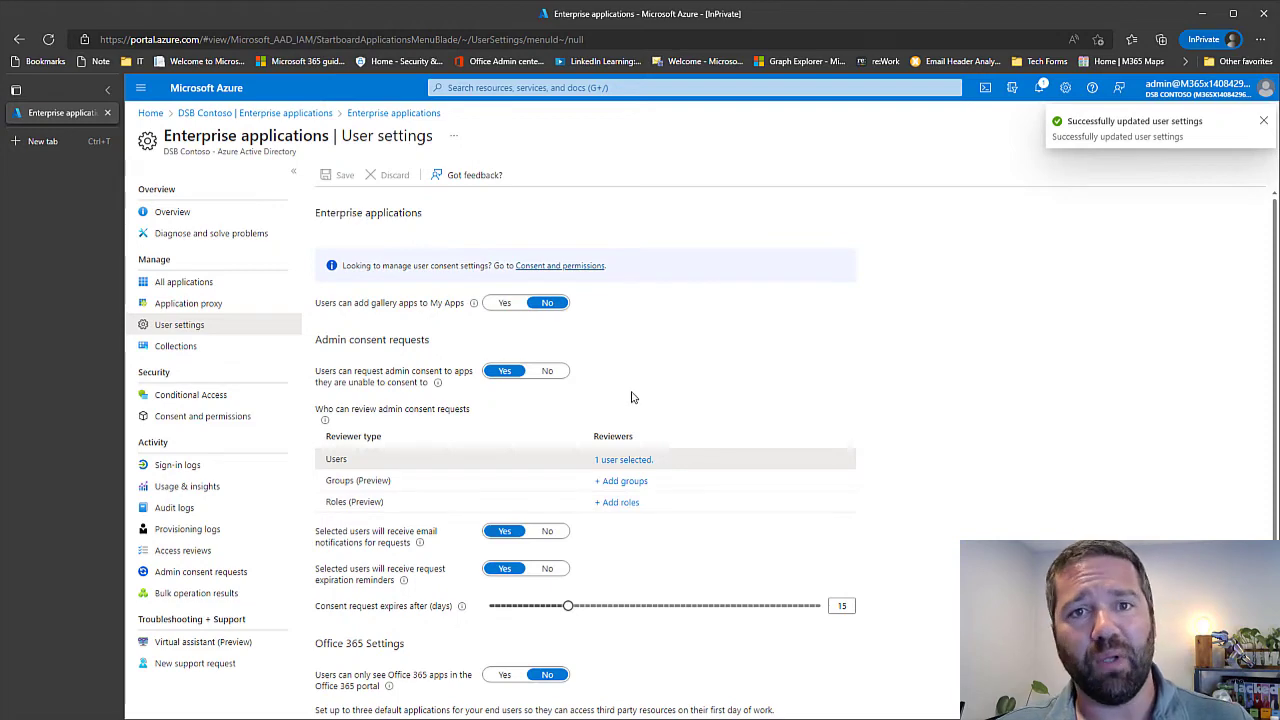
# Set user consent to allow only apps from verified publishers, for selected permissions, and save the user consent settings
pyautogui.click(246, 418)
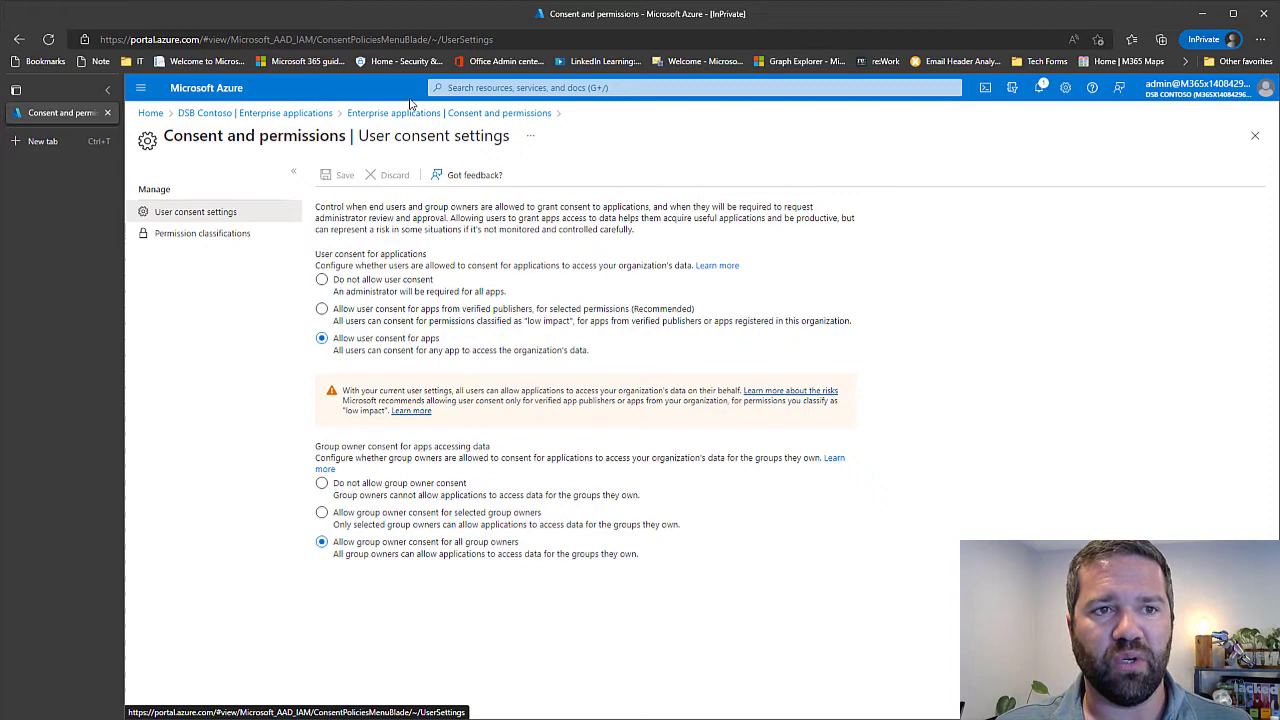
pyautogui.click(365, 114)
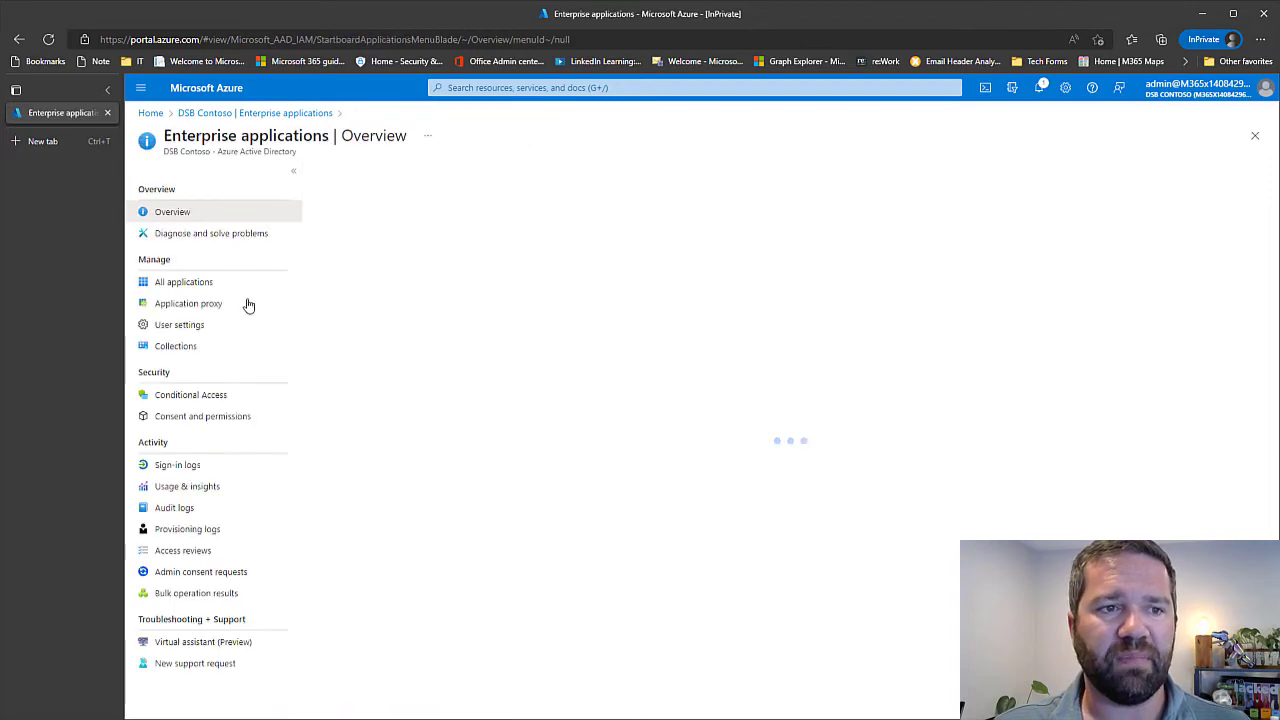
pyautogui.click(197, 418)
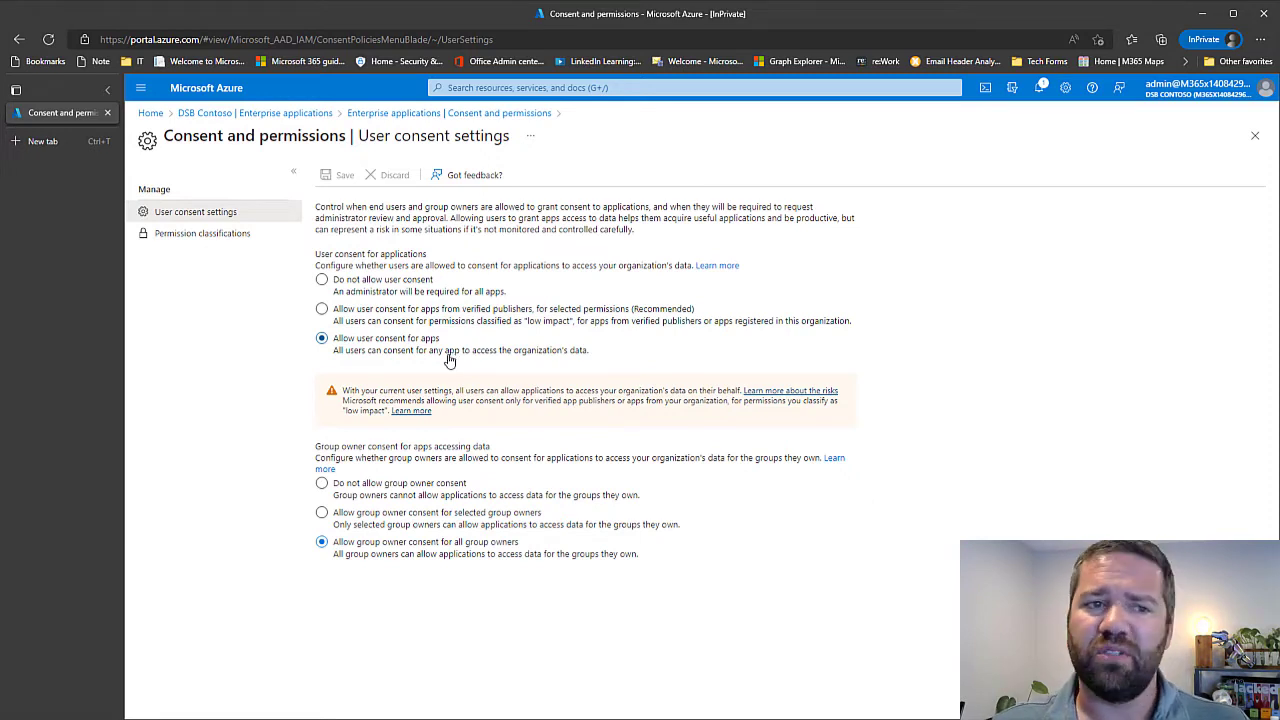
pyautogui.click(352, 291)
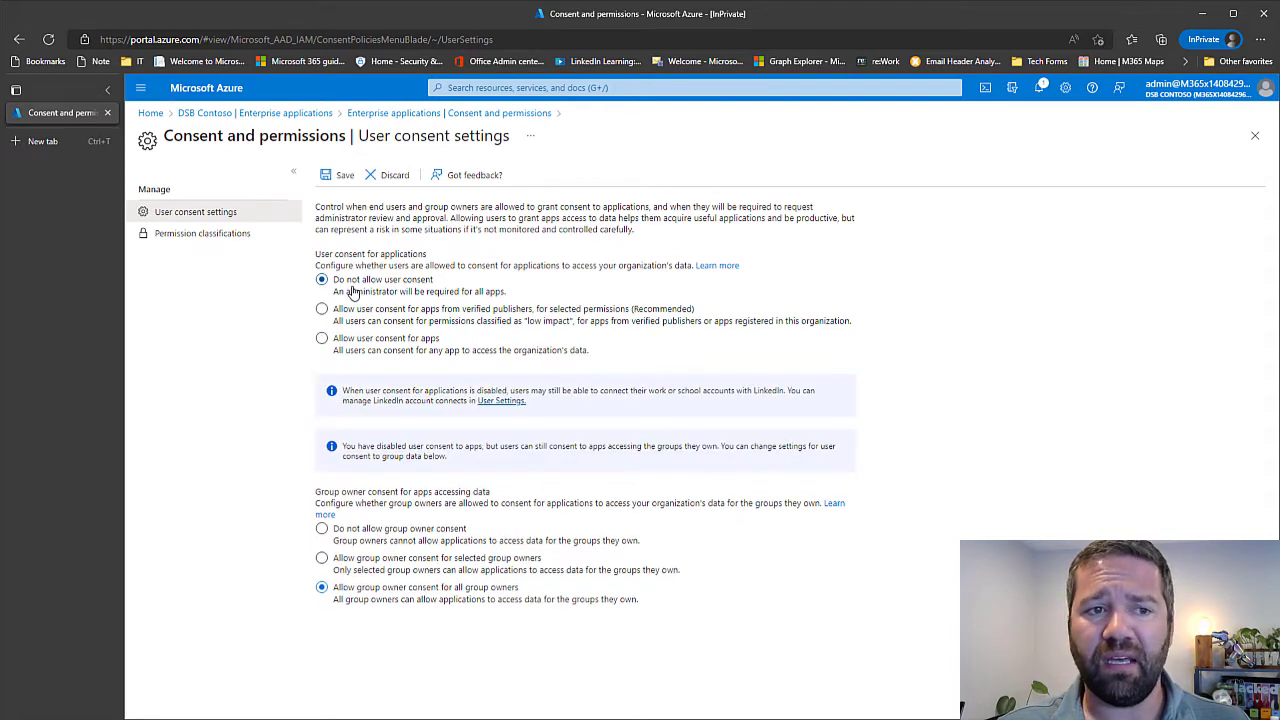
pyautogui.click(360, 320)
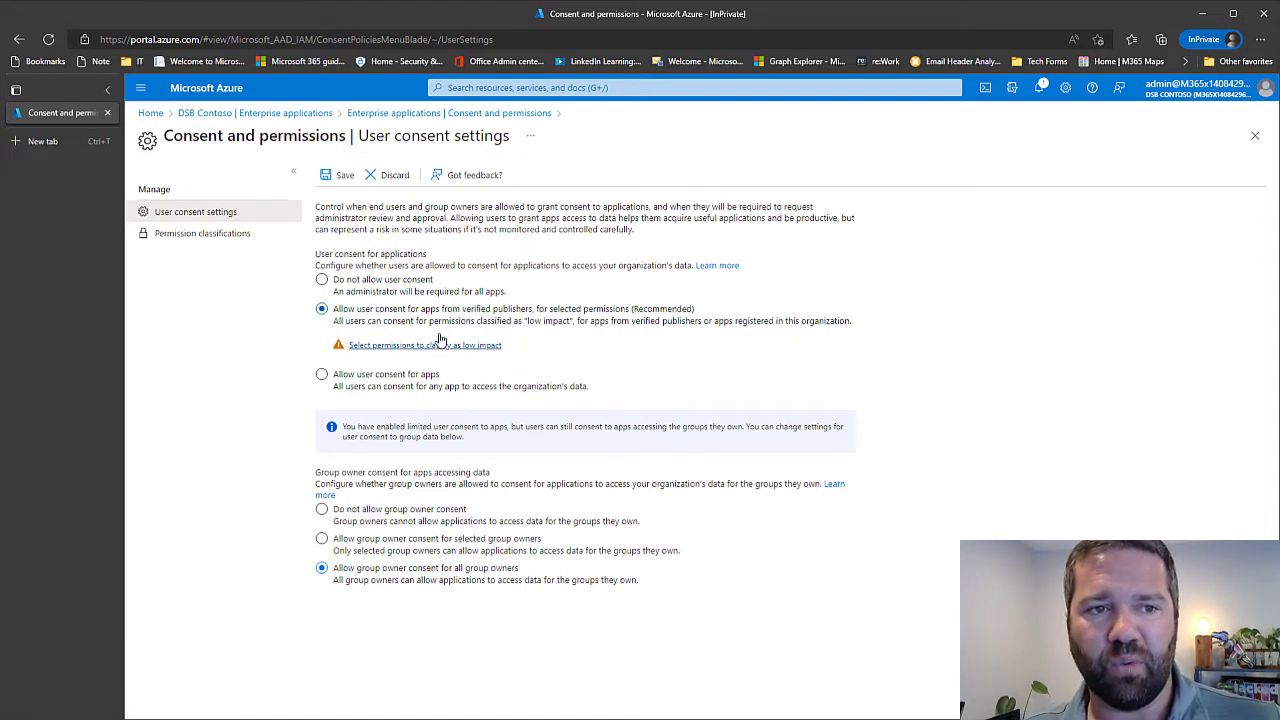
pyautogui.click(362, 281)
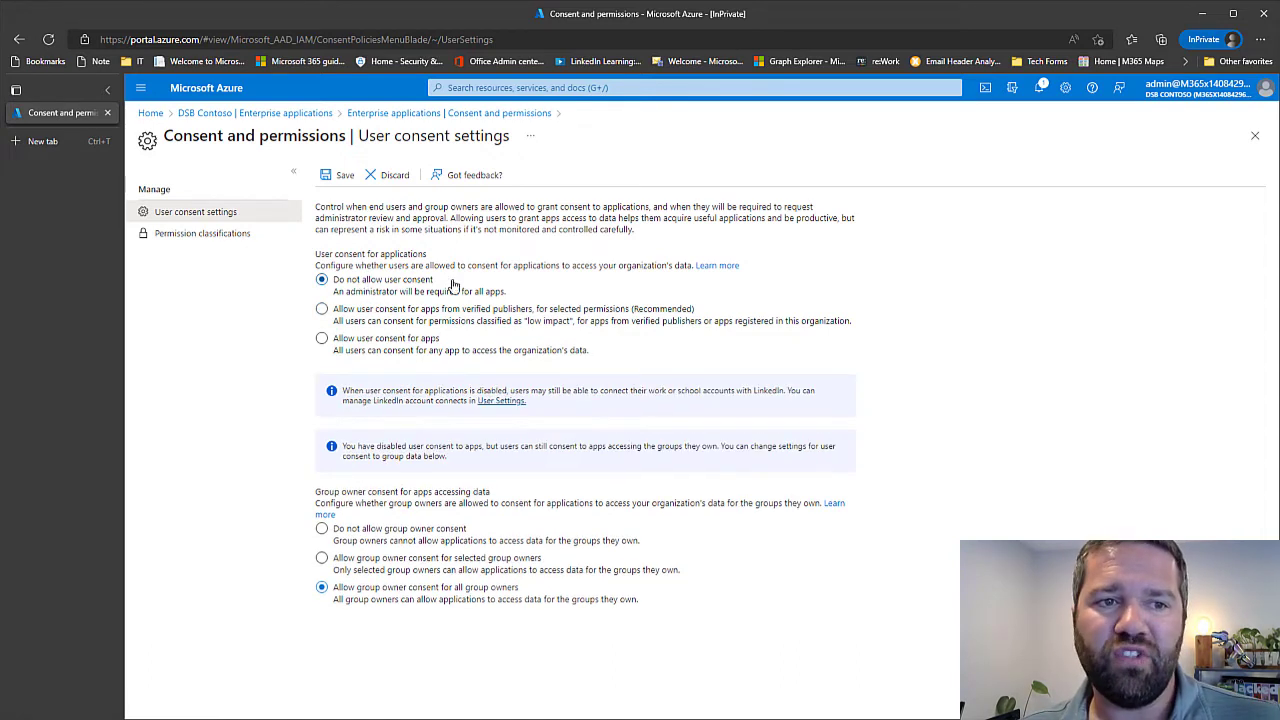
pyautogui.click(386, 320)
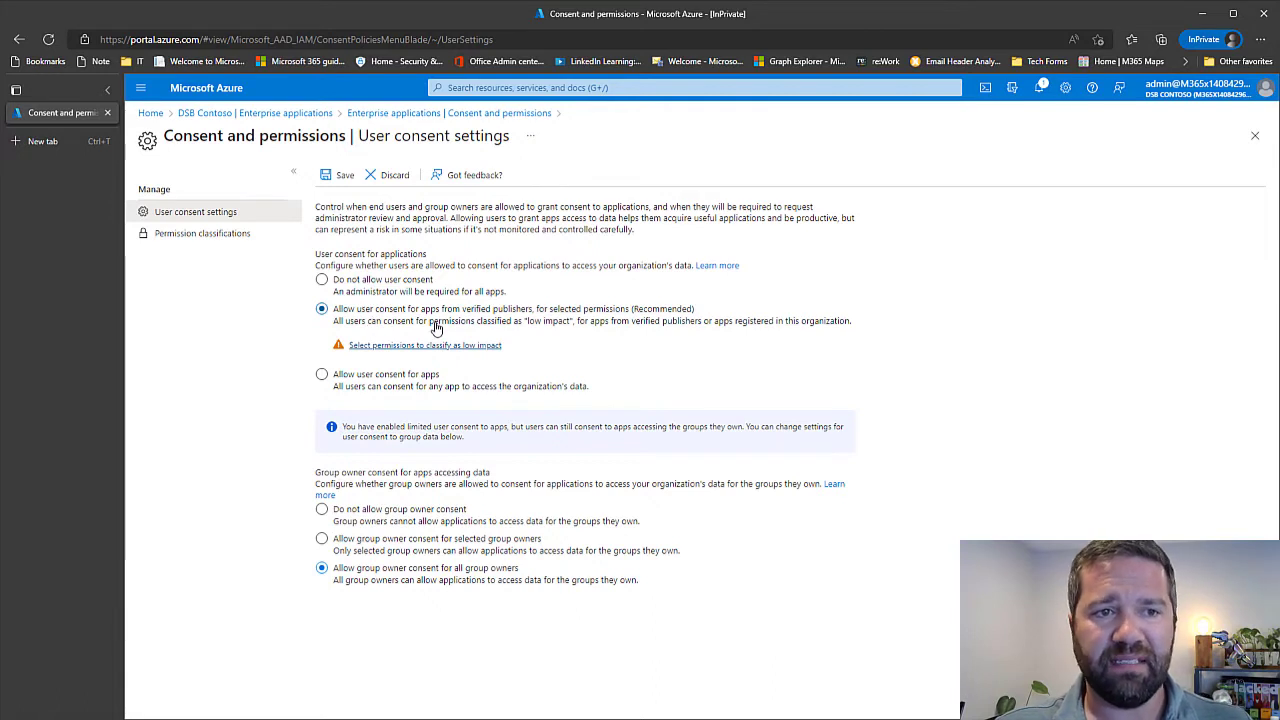
pyautogui.click(352, 182)
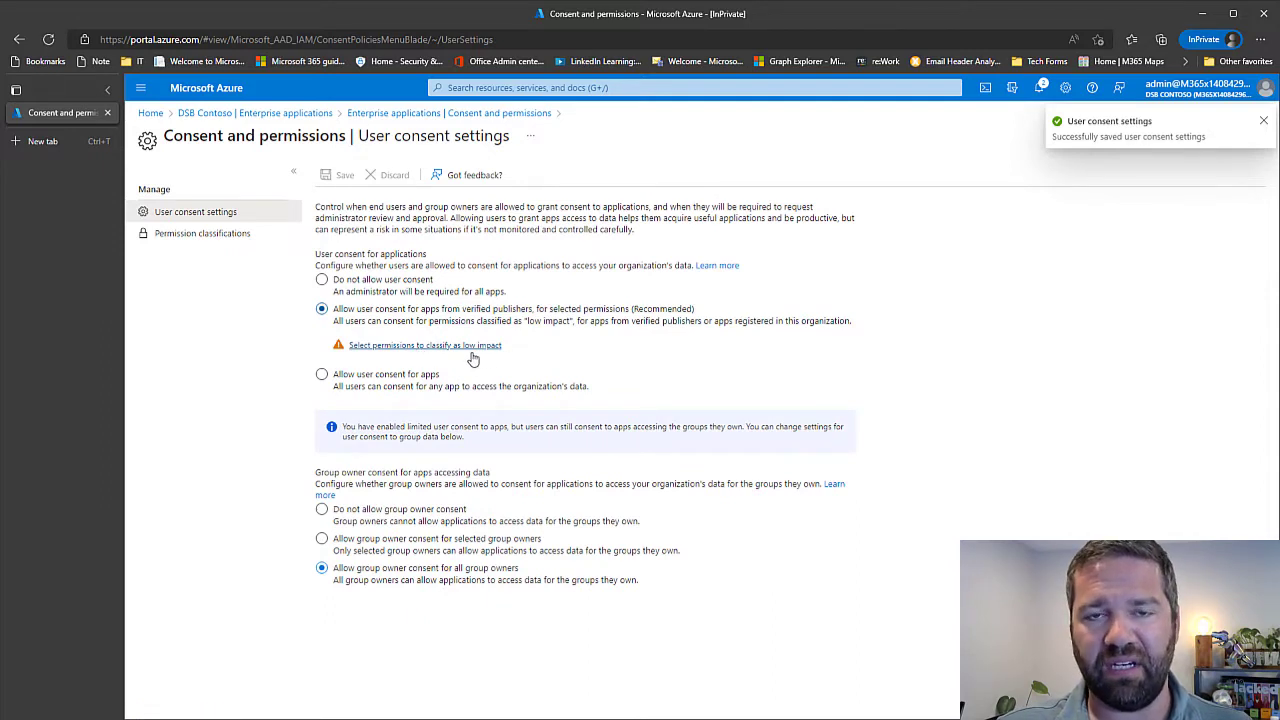
# Classify the permissions User.Read, offline_access, openid, profile and email as low risk
pyautogui.click(200, 234)
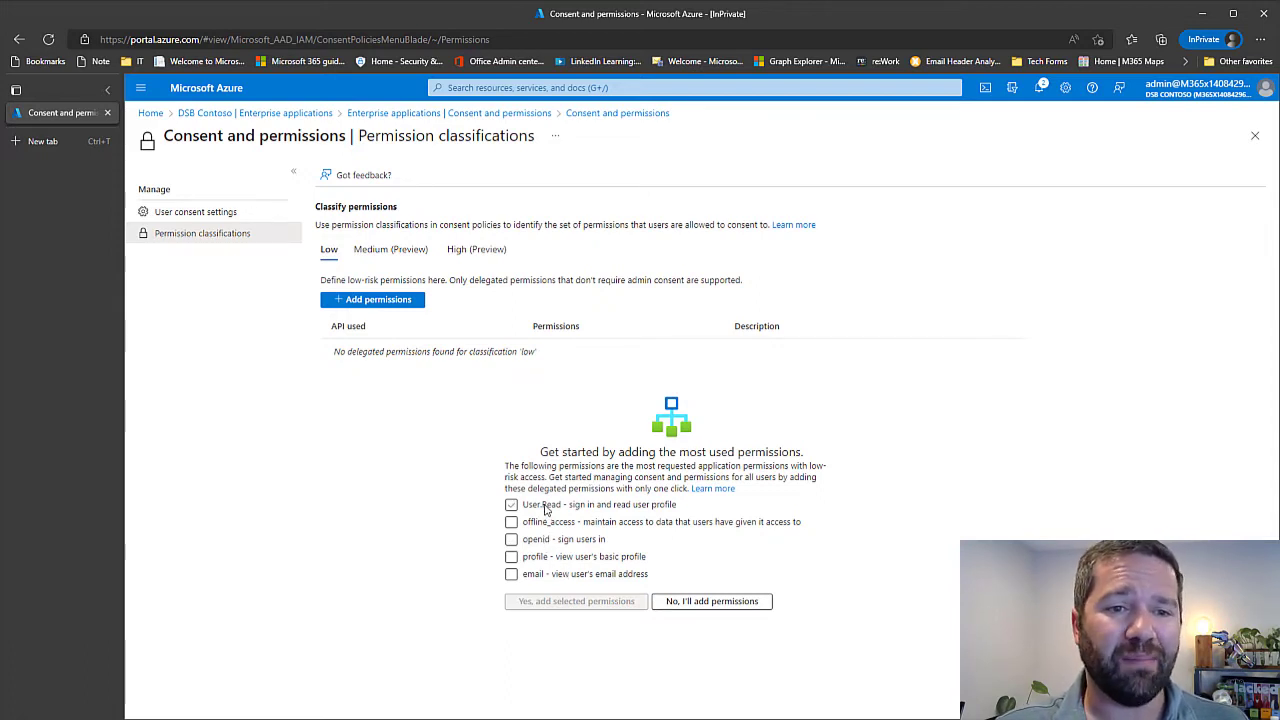
pyautogui.click(545, 506)
pyautogui.click(546, 522)
pyautogui.click(546, 539)
pyautogui.click(545, 557)
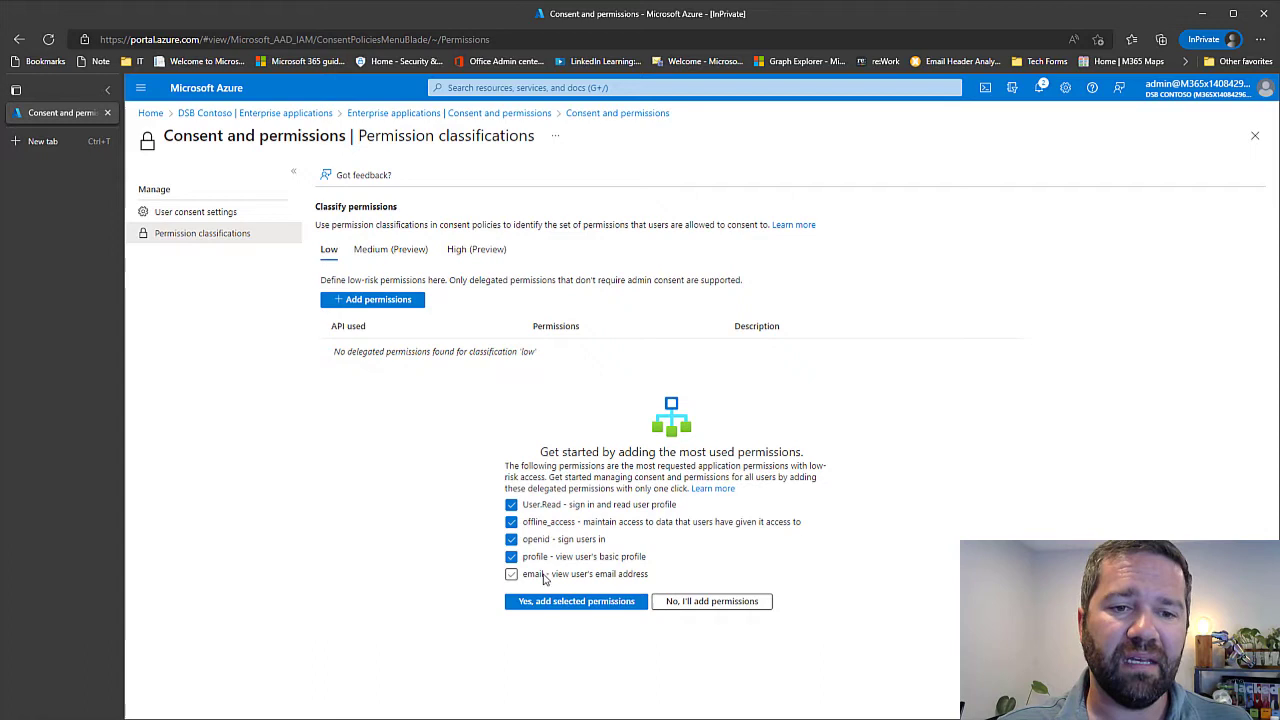
pyautogui.click(545, 575)
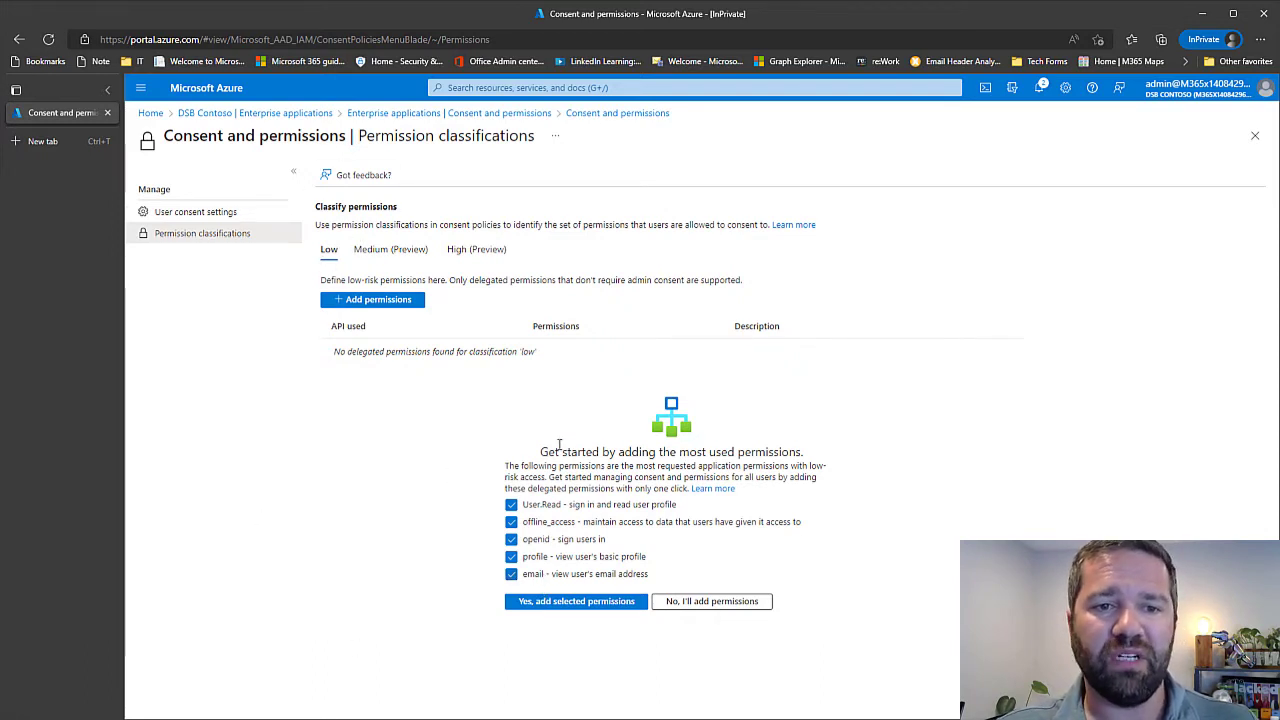
pyautogui.click(556, 606)
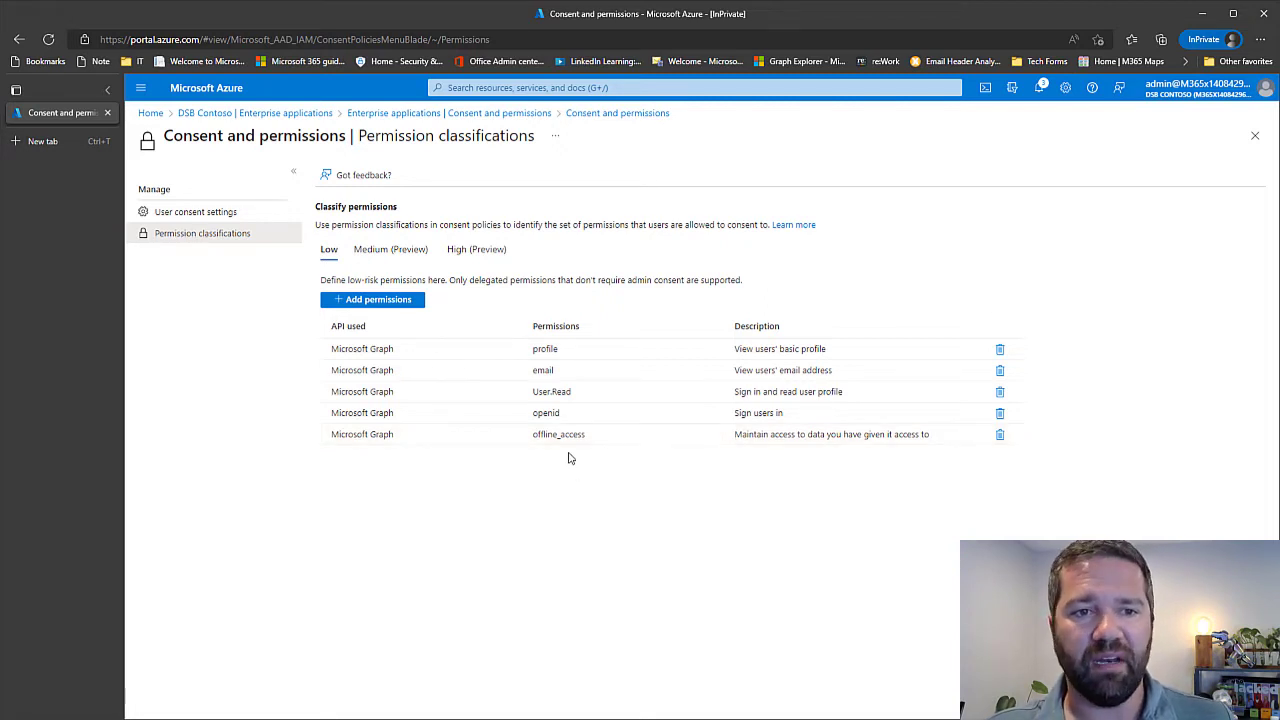
# Examine the medium and high permission classifications and the Microsoft APIs offered for adding high-risk permissions
pyautogui.click(431, 257)
pyautogui.click(462, 256)
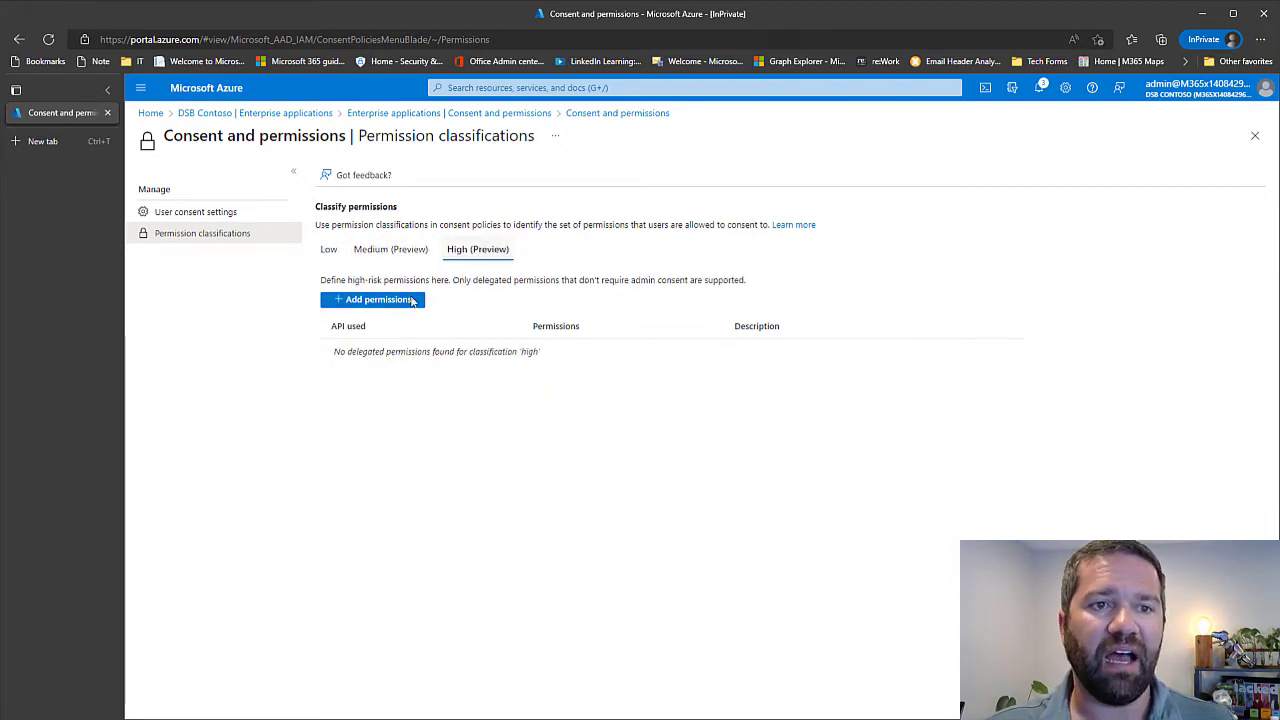
pyautogui.click(389, 302)
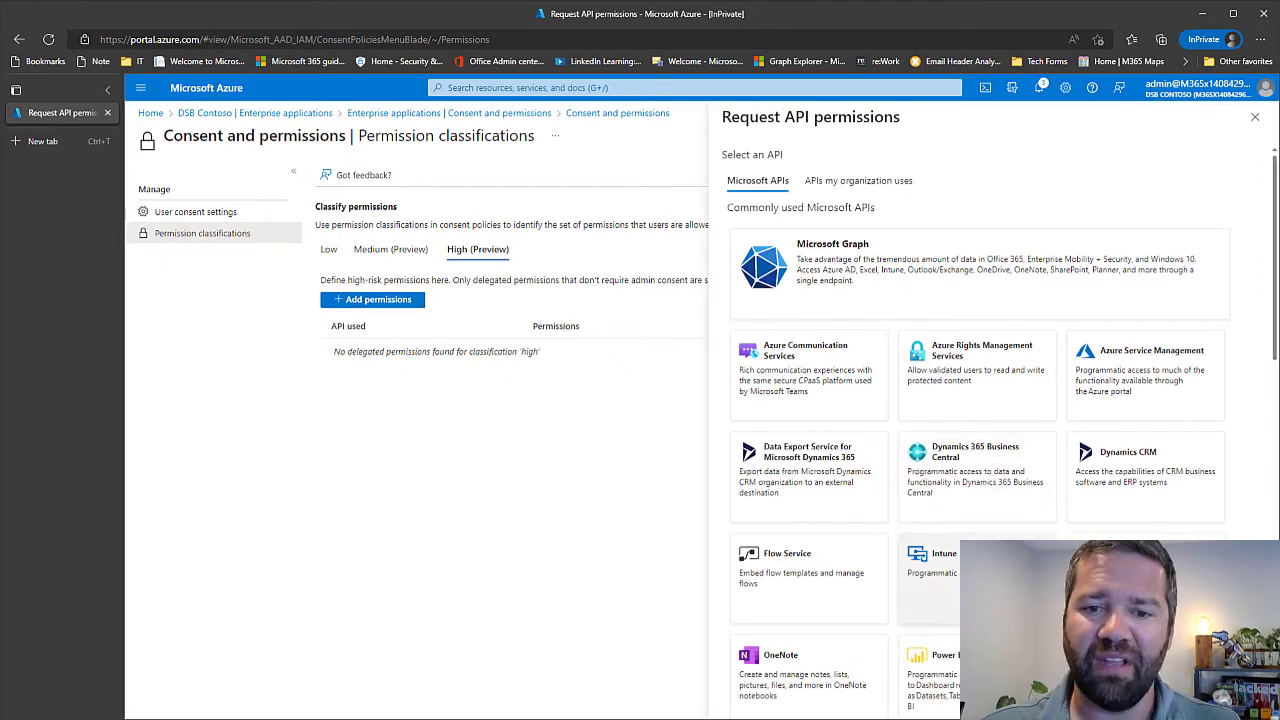
pyautogui.scroll(-3, 923, 528)
pyautogui.scroll(-3, 843, 580)
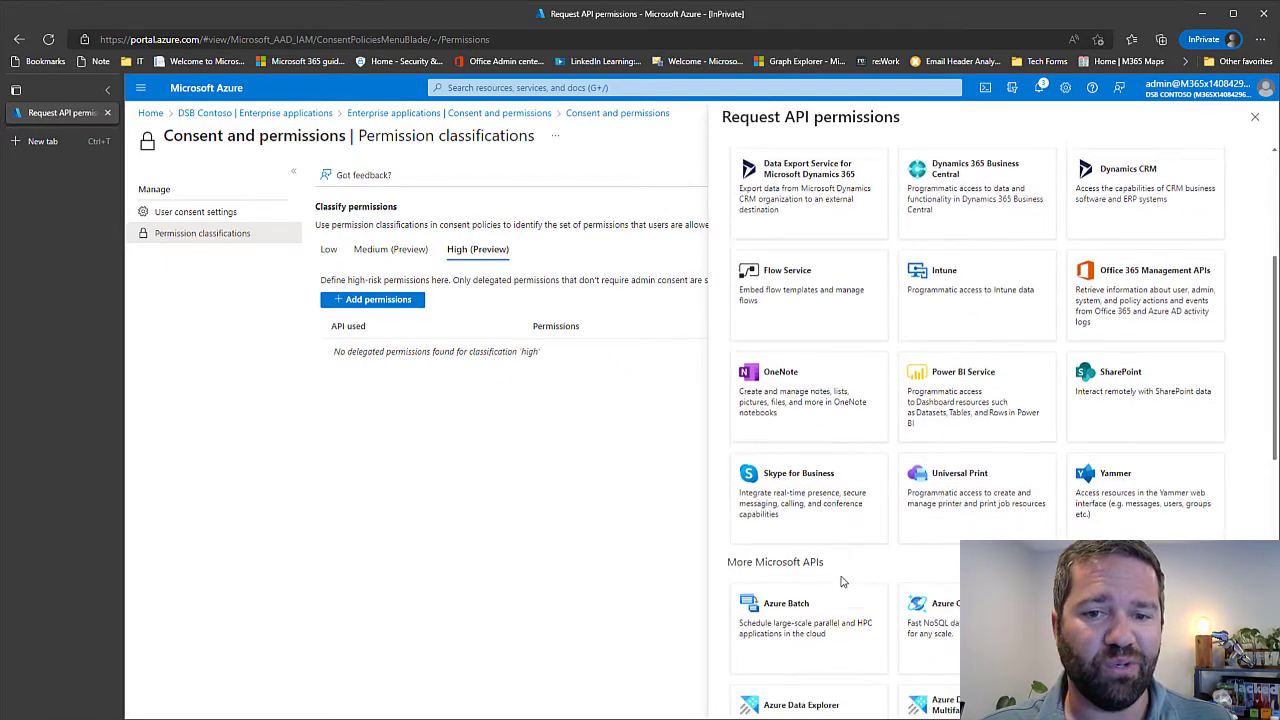
pyautogui.scroll(-5, 843, 595)
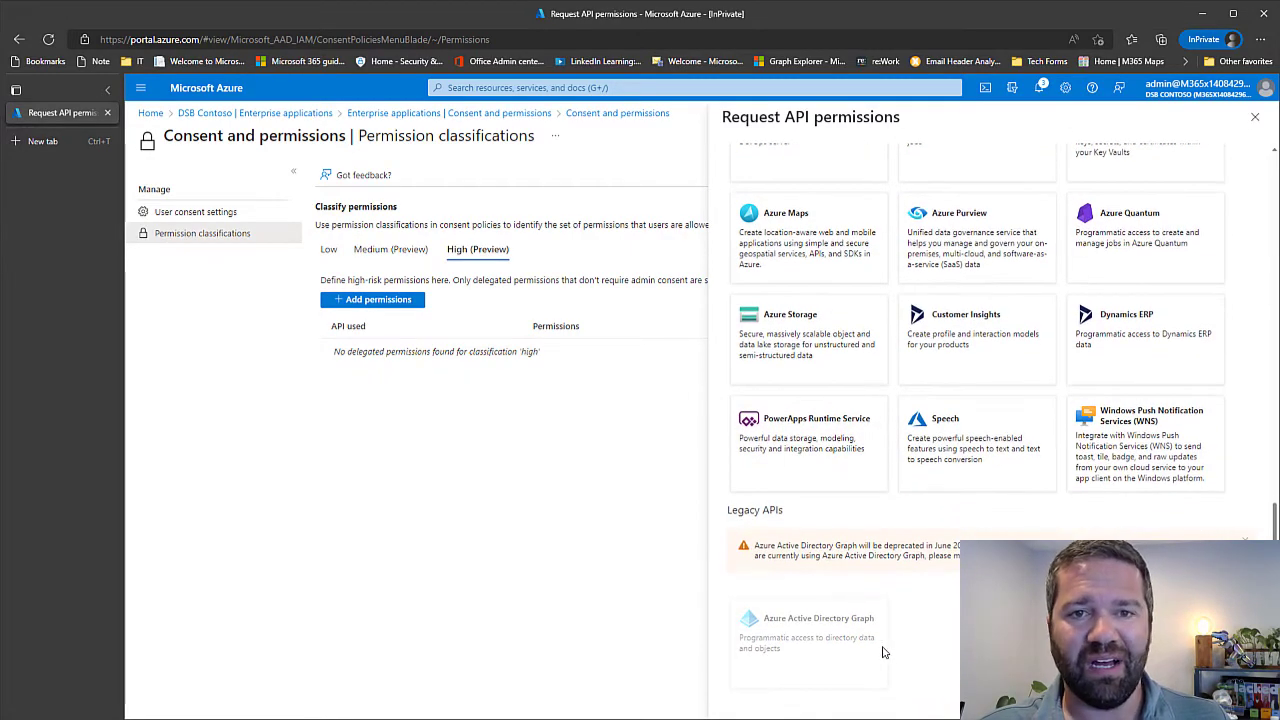
pyautogui.scroll(12, 883, 652)
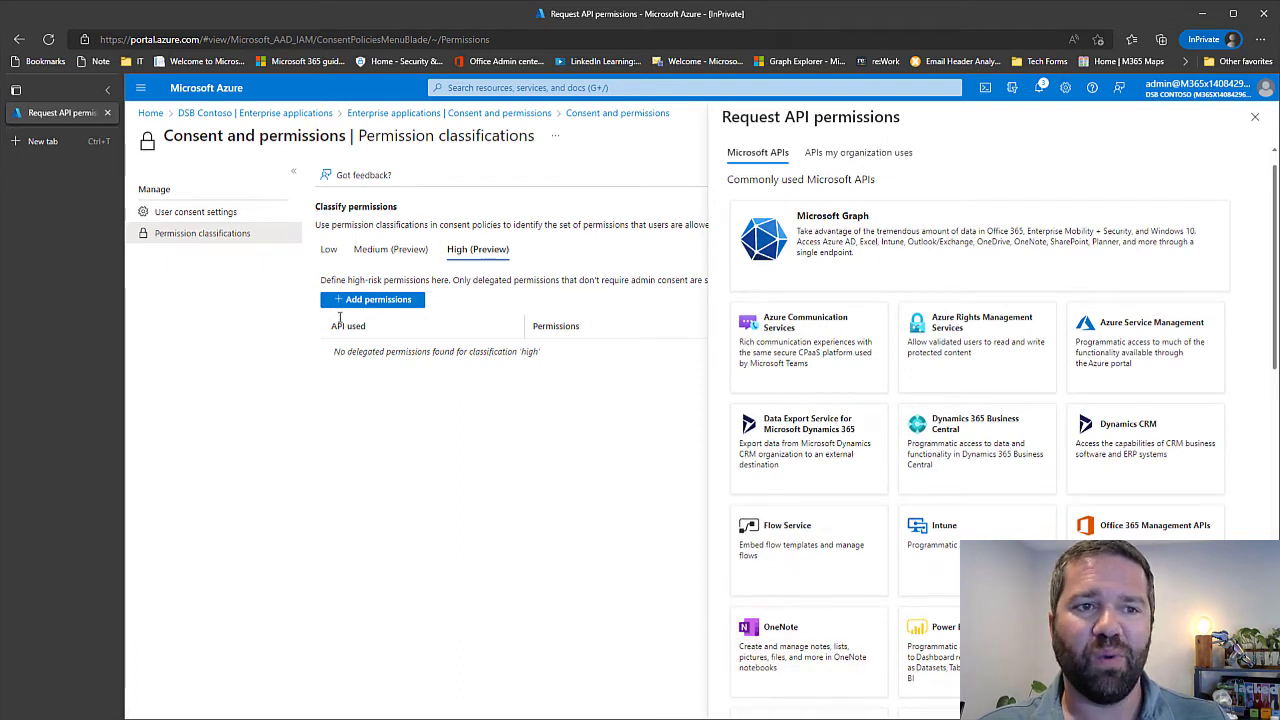
pyautogui.click(328, 249)
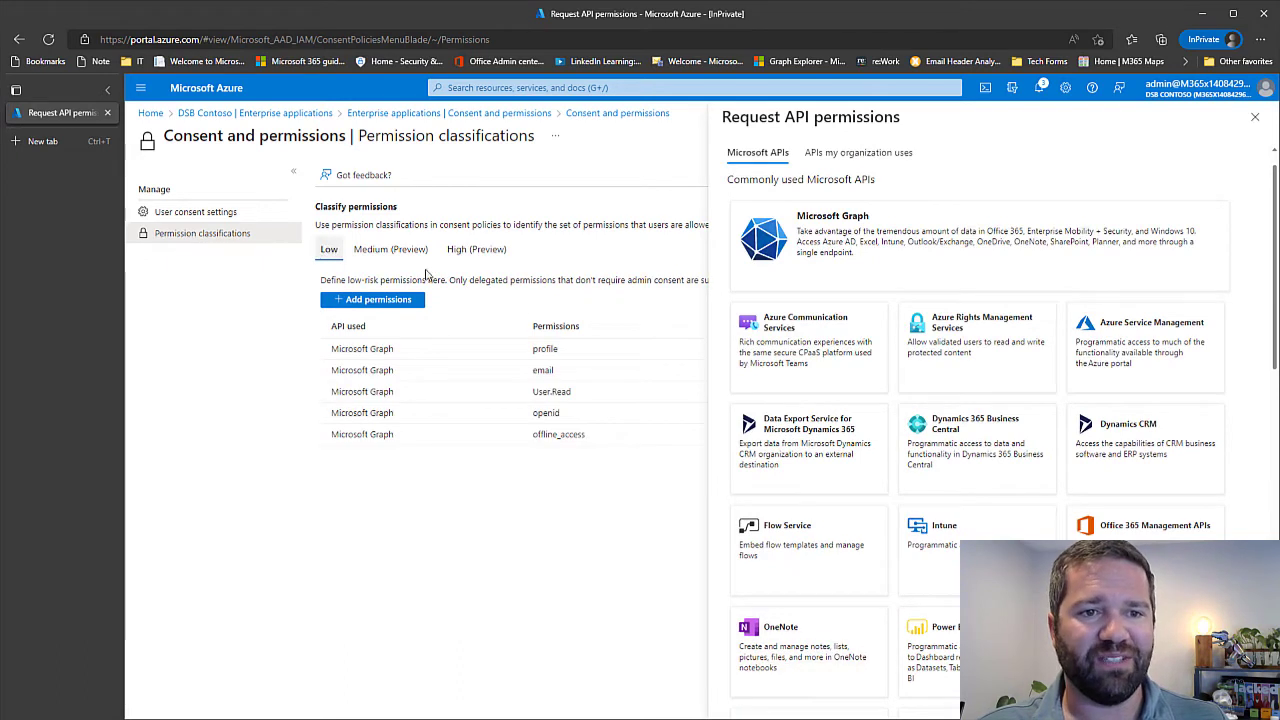
pyautogui.click(1255, 117)
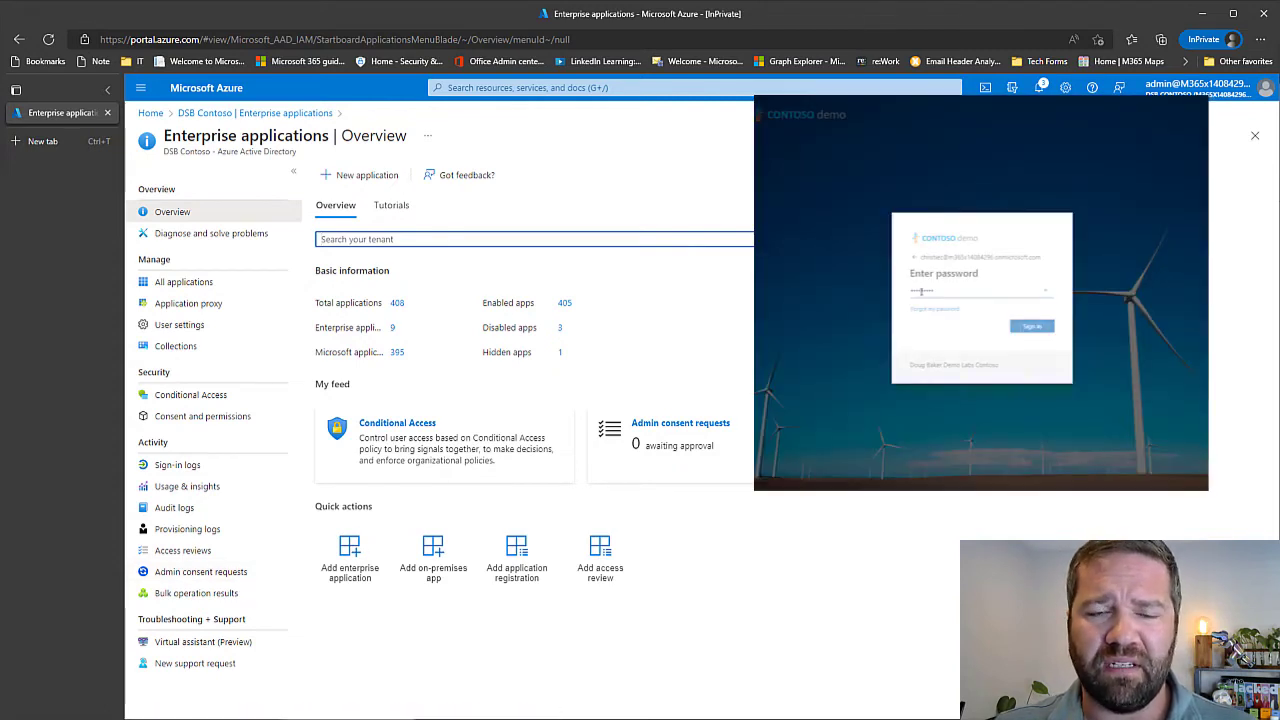
# Examine the oAuth Attack Example admin consent request, including its requesters, app details and help on review actions
pyautogui.click(221, 578)
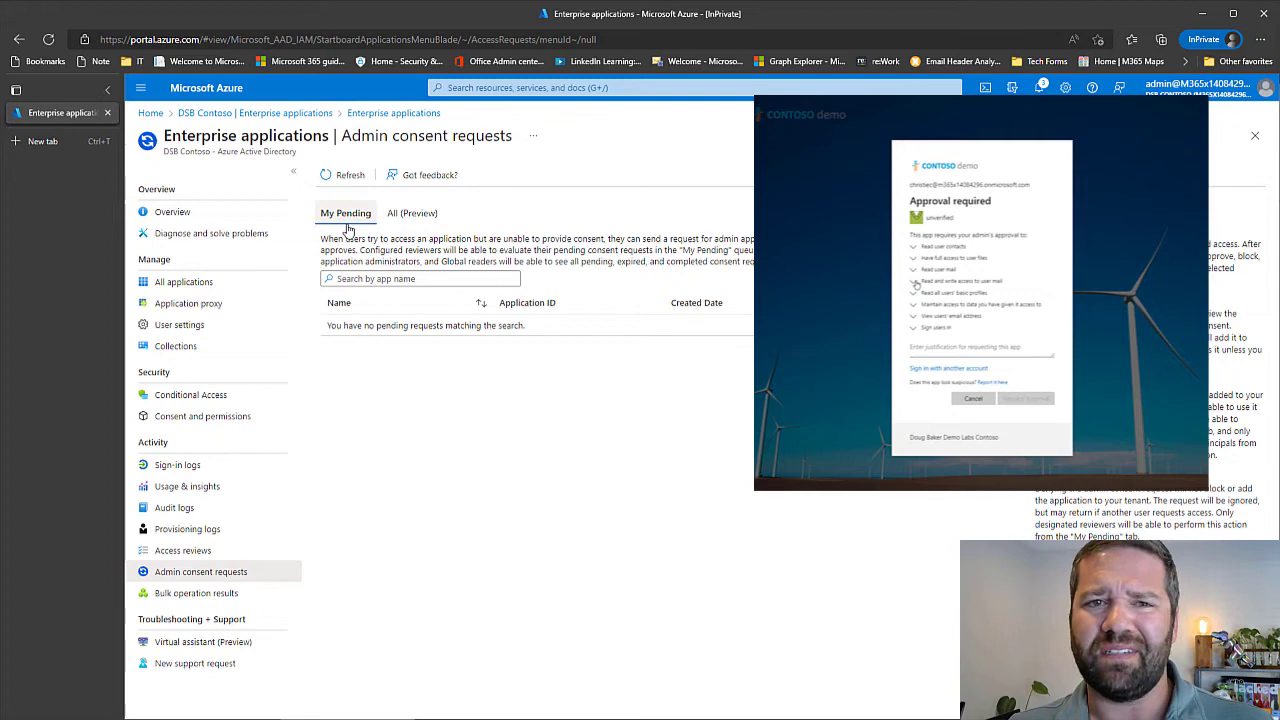
pyautogui.click(410, 216)
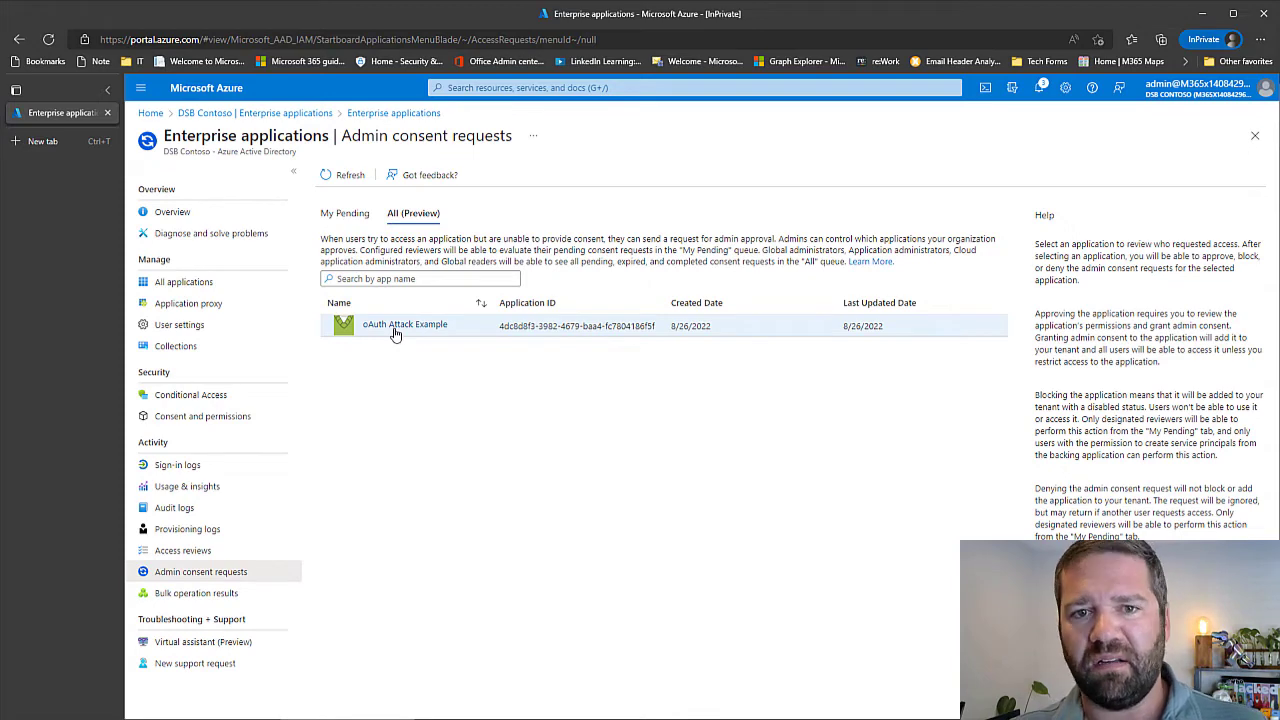
pyautogui.click(396, 335)
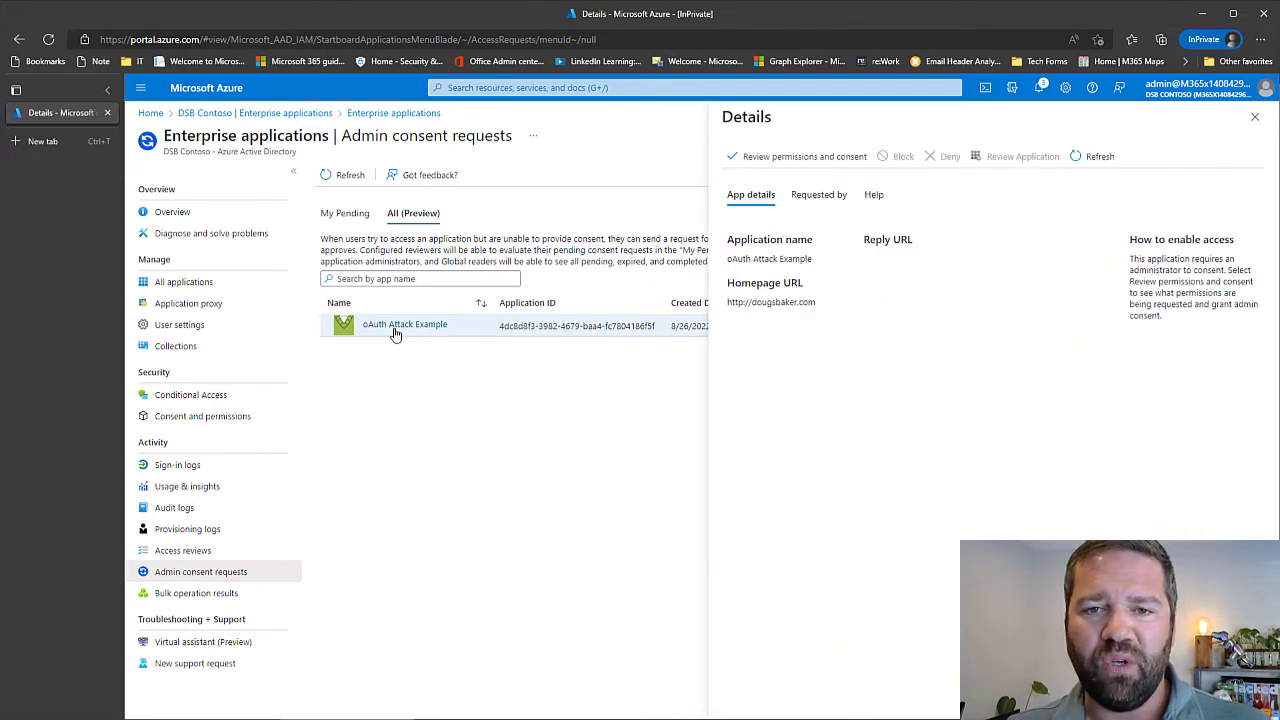
pyautogui.click(831, 199)
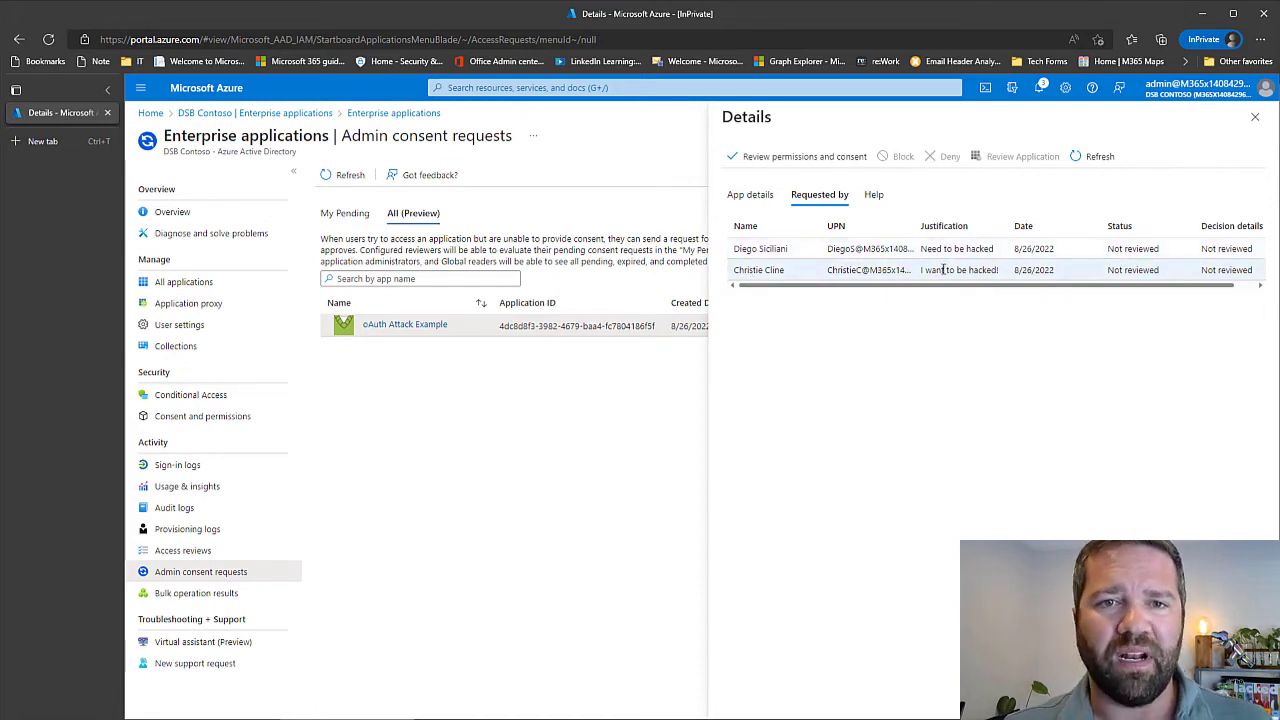
pyautogui.click(752, 196)
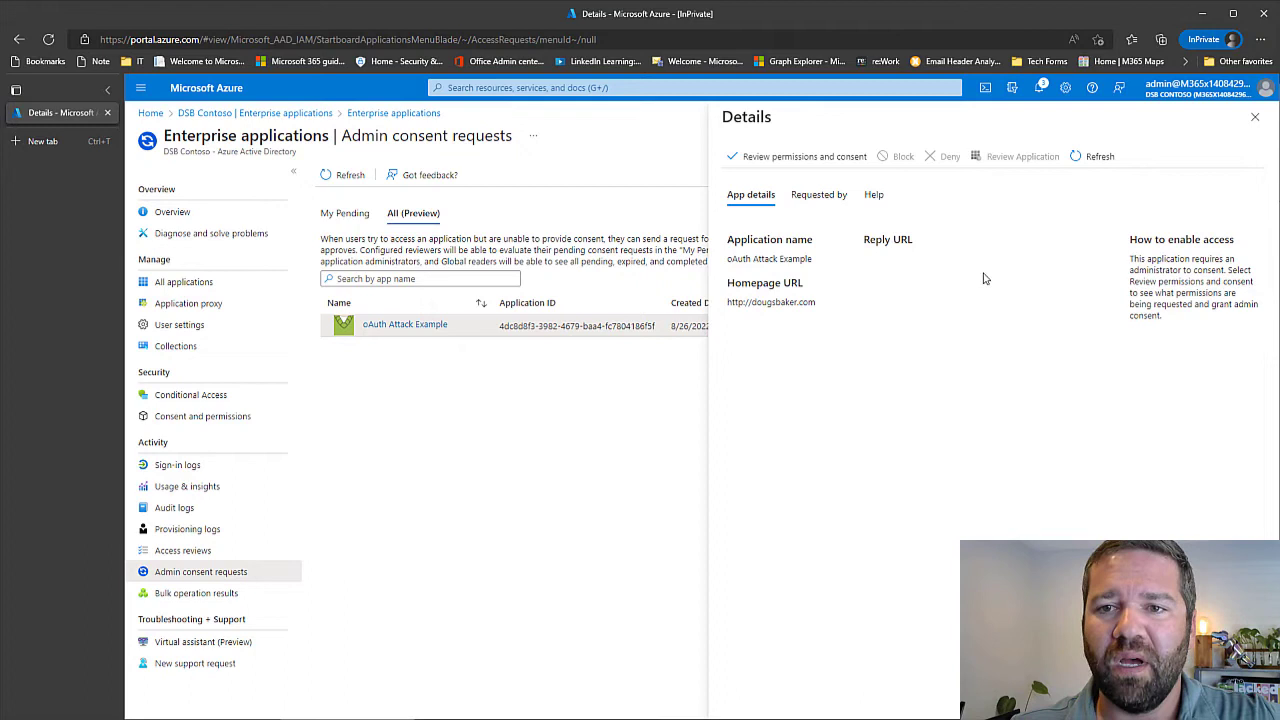
pyautogui.click(885, 202)
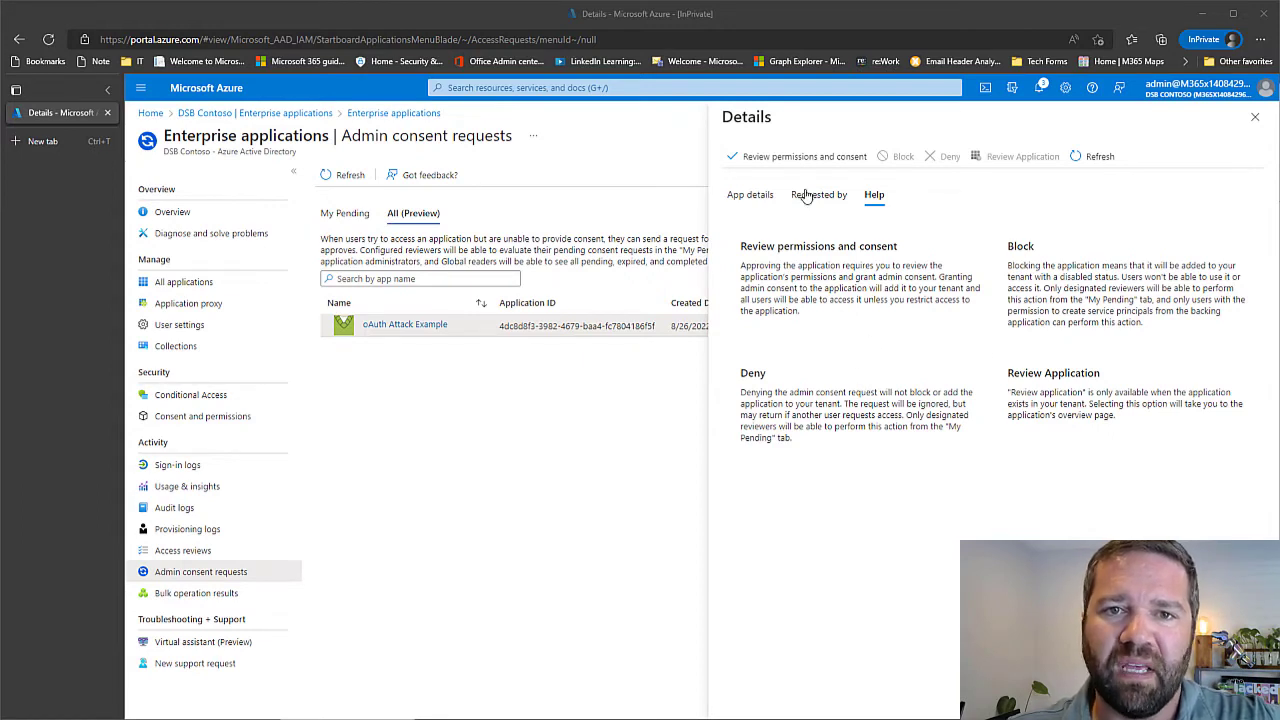
# Review the permissions requested by oAuth Attack Example with the signed-in admin account, expanding every permission's description, and cancel the consent without accepting
pyautogui.click(795, 158)
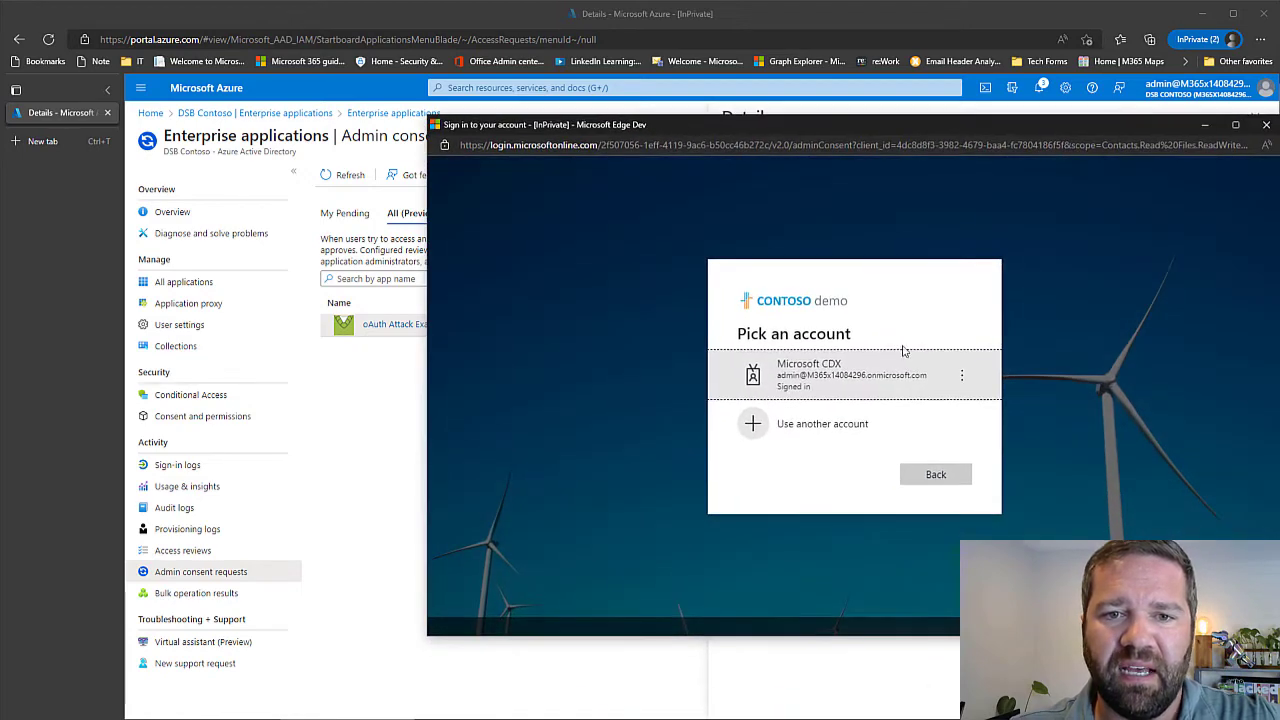
pyautogui.click(824, 381)
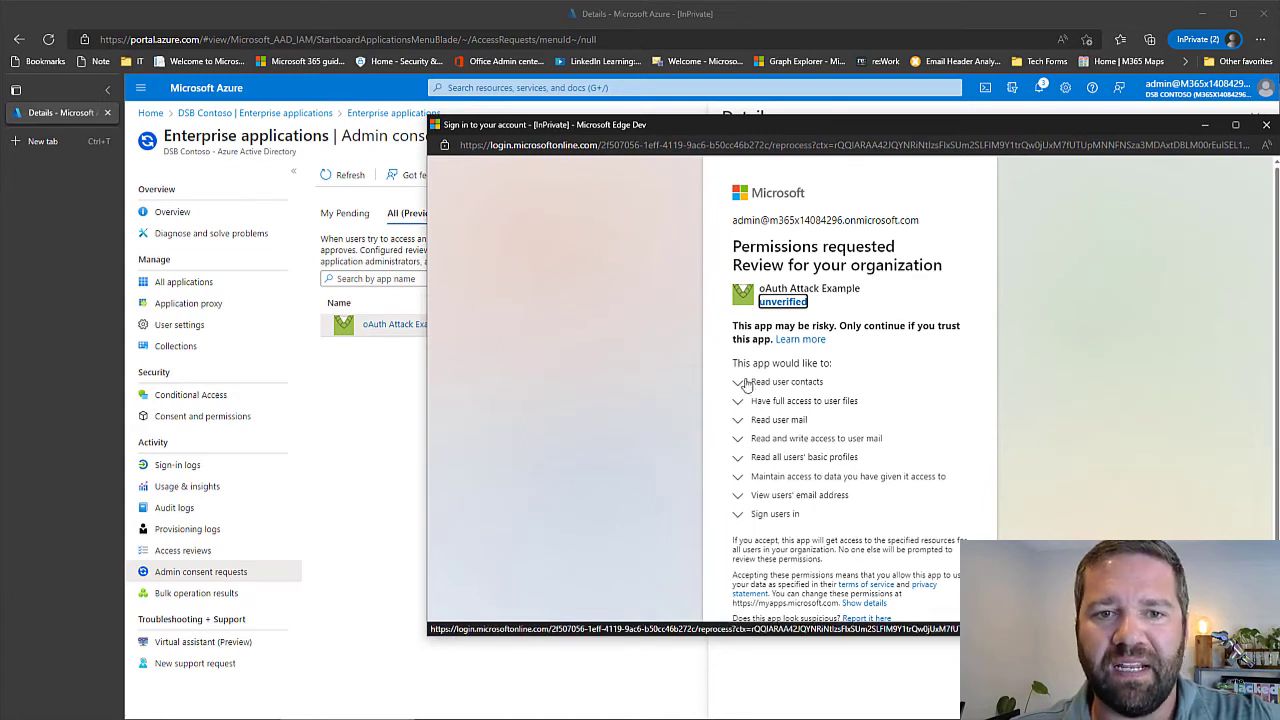
pyautogui.click(777, 515)
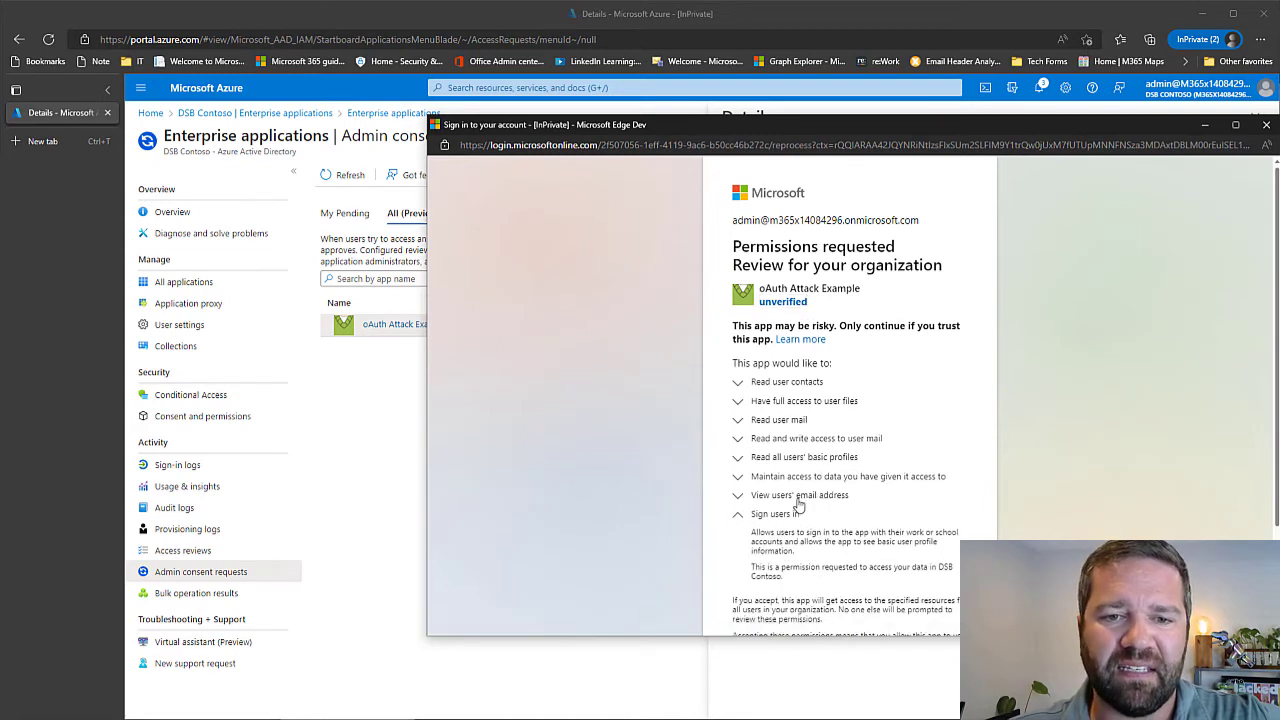
pyautogui.click(801, 495)
pyautogui.click(797, 478)
pyautogui.click(790, 458)
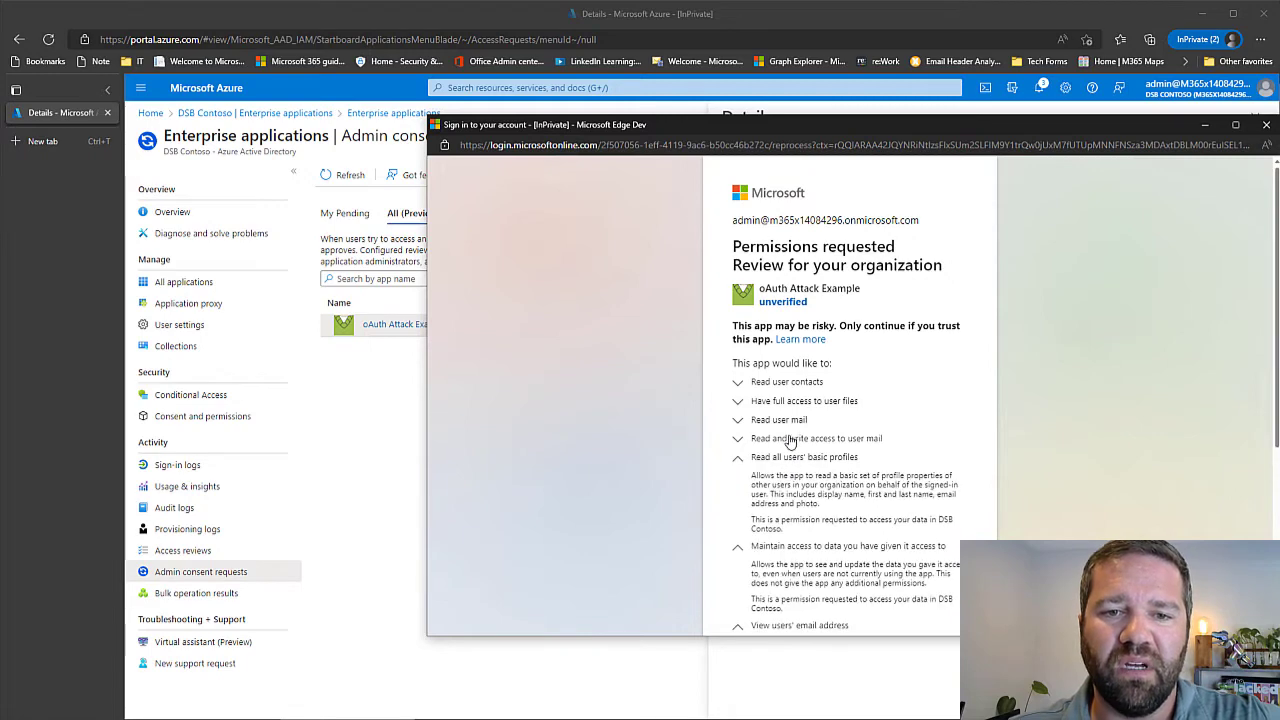
pyautogui.click(792, 440)
pyautogui.click(780, 421)
pyautogui.click(785, 401)
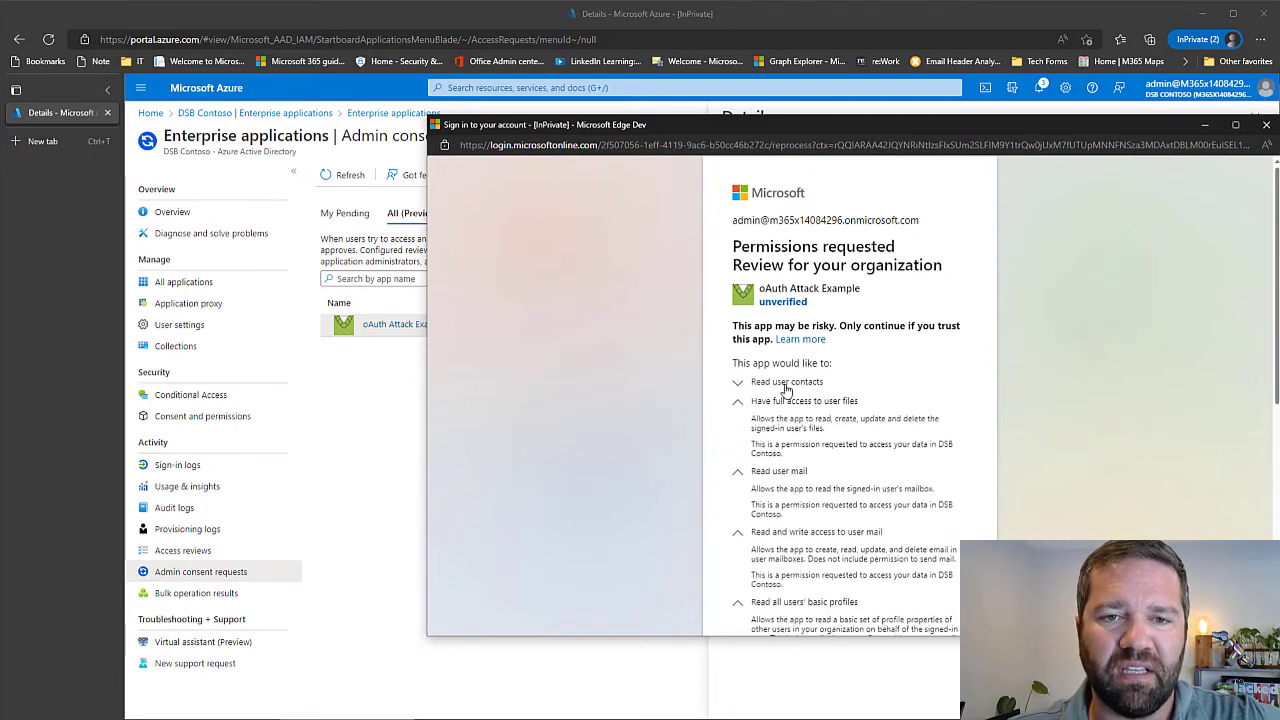
pyautogui.click(786, 383)
pyautogui.scroll(-1, 874, 477)
pyautogui.scroll(-3, 838, 590)
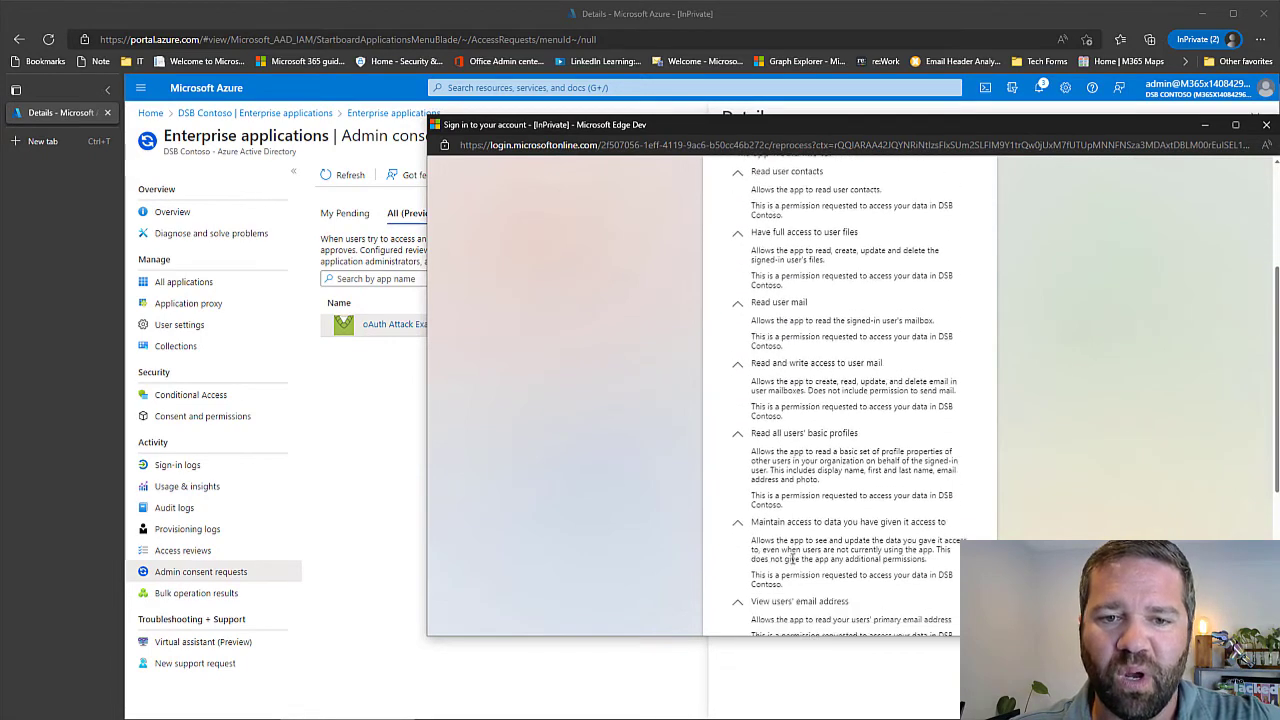
pyautogui.scroll(-3, 836, 483)
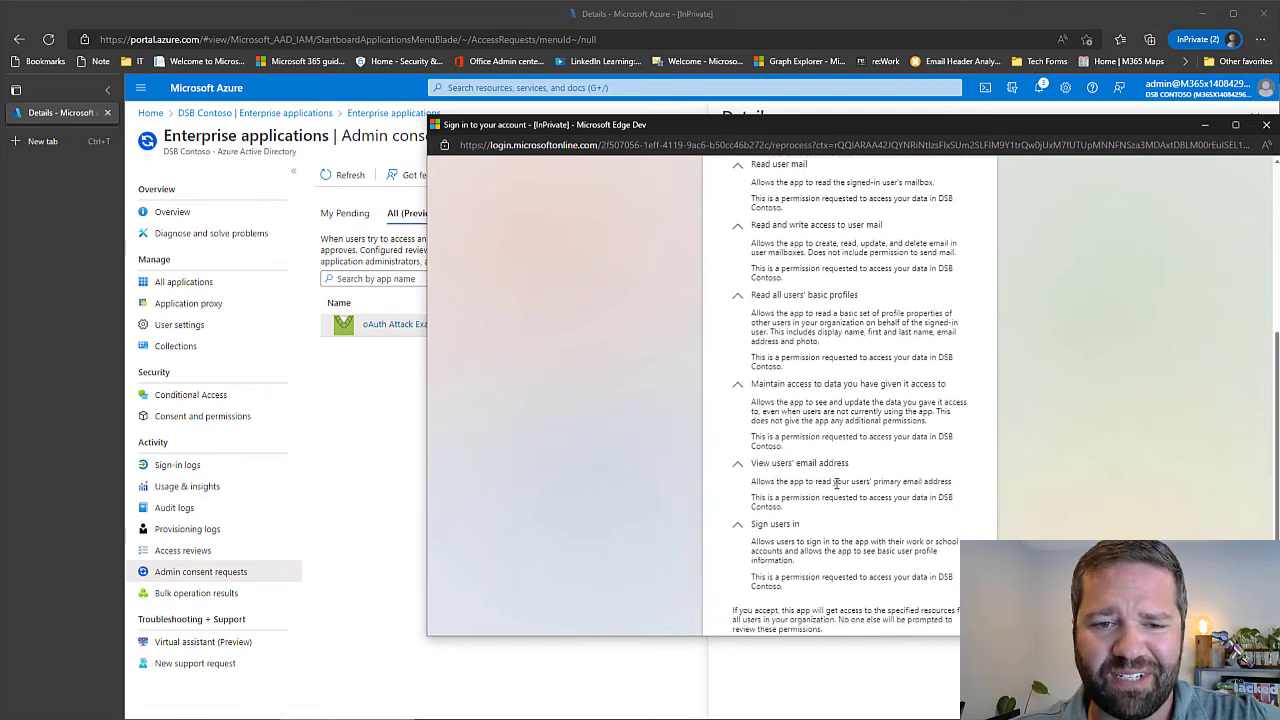
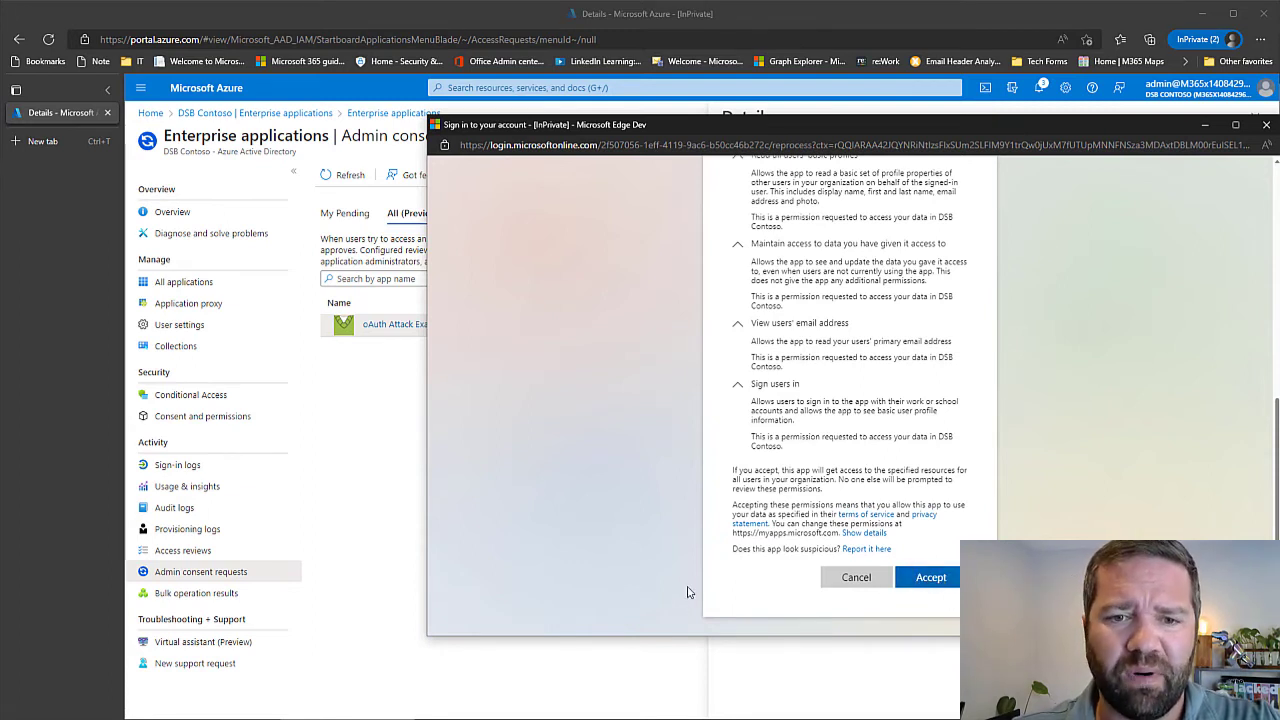
pyautogui.click(842, 578)
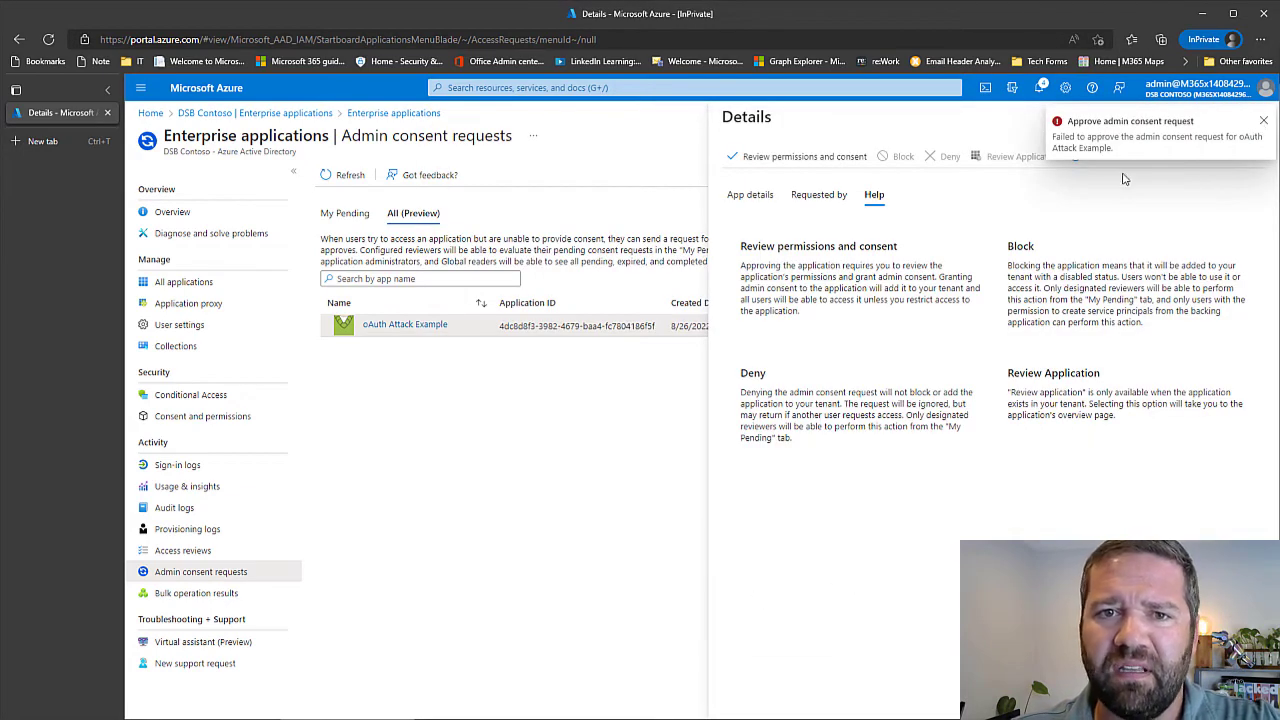
pyautogui.click(1264, 122)
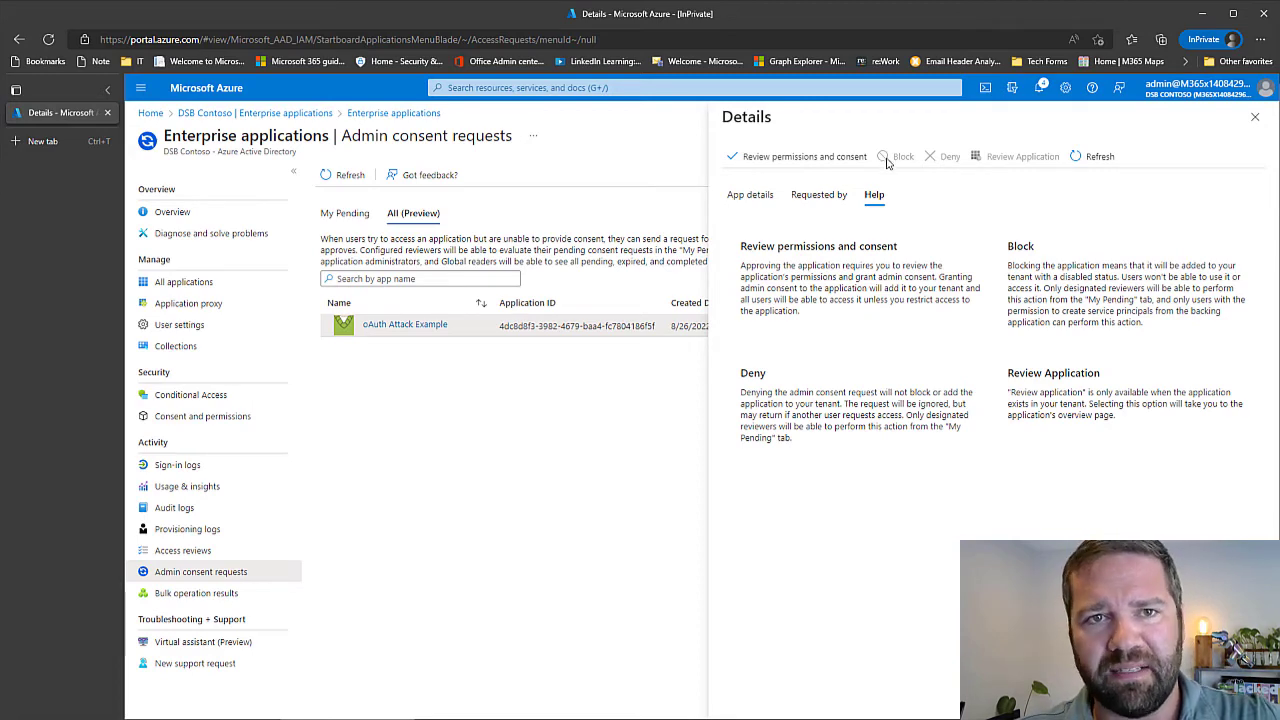
# Recheck the consent request's app details and requesters, close the request, and view all enterprise applications
pyautogui.click(750, 195)
pyautogui.click(819, 195)
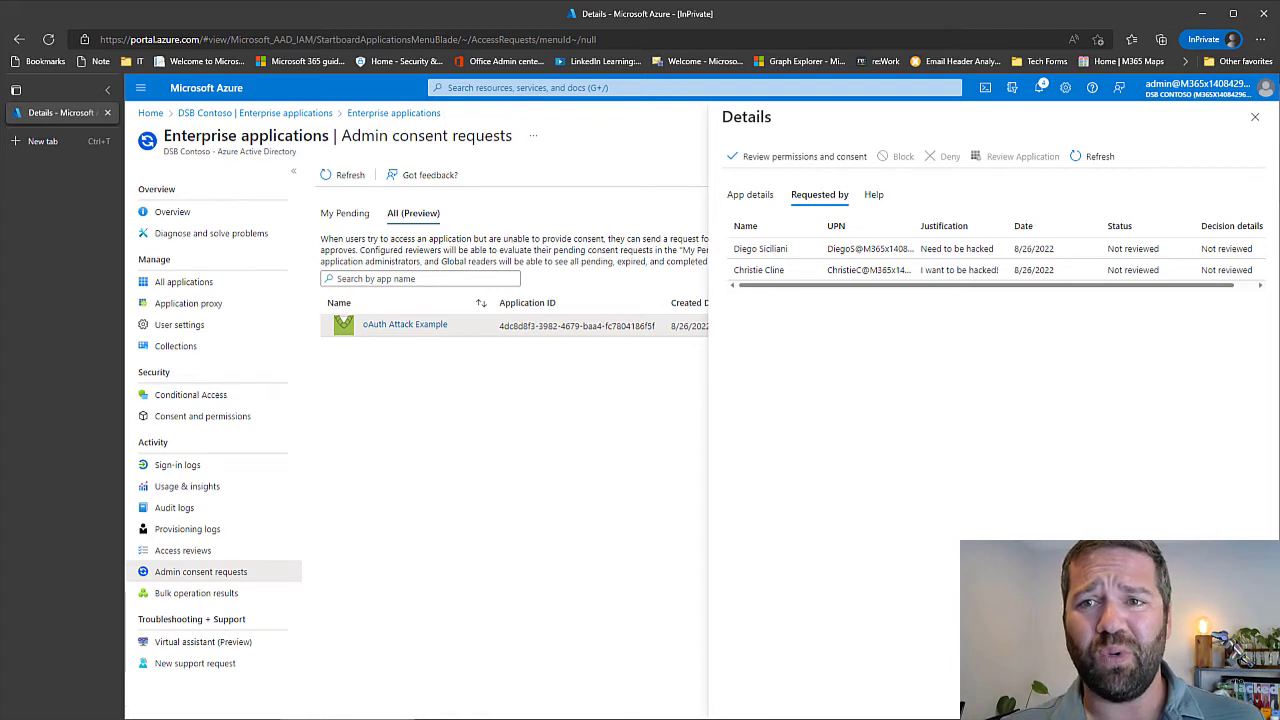
pyautogui.click(1262, 119)
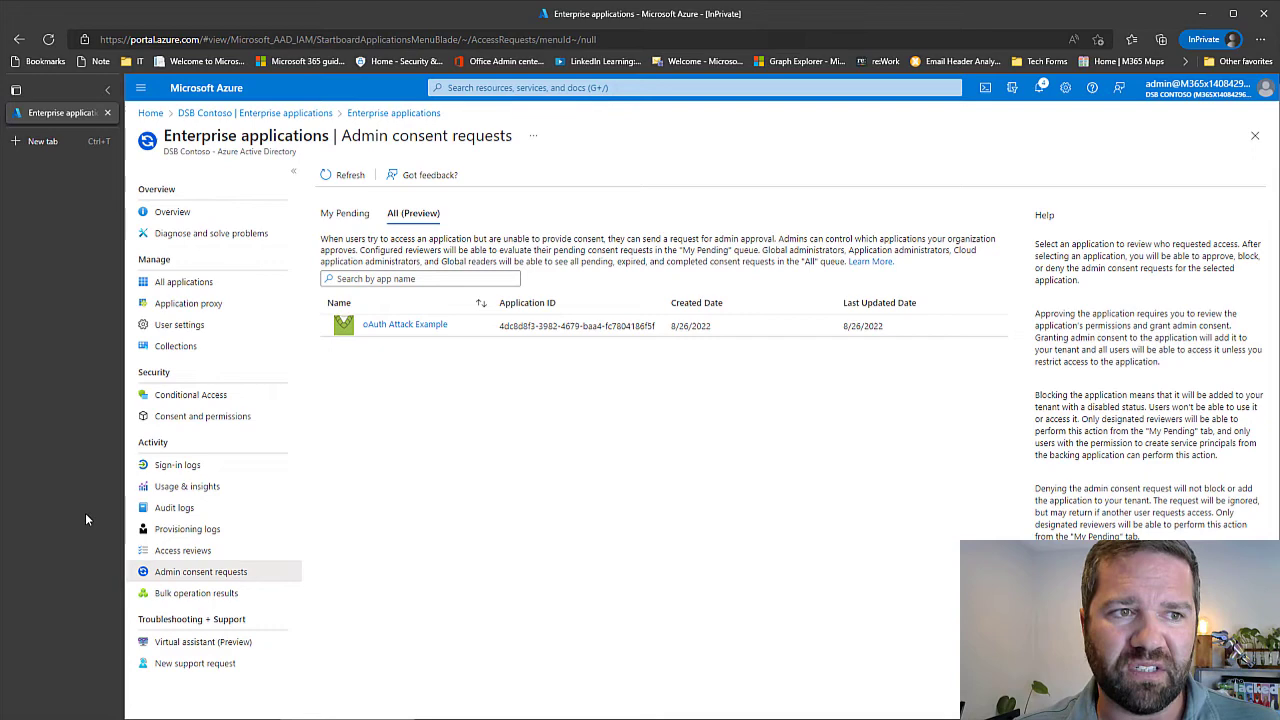
pyautogui.click(236, 282)
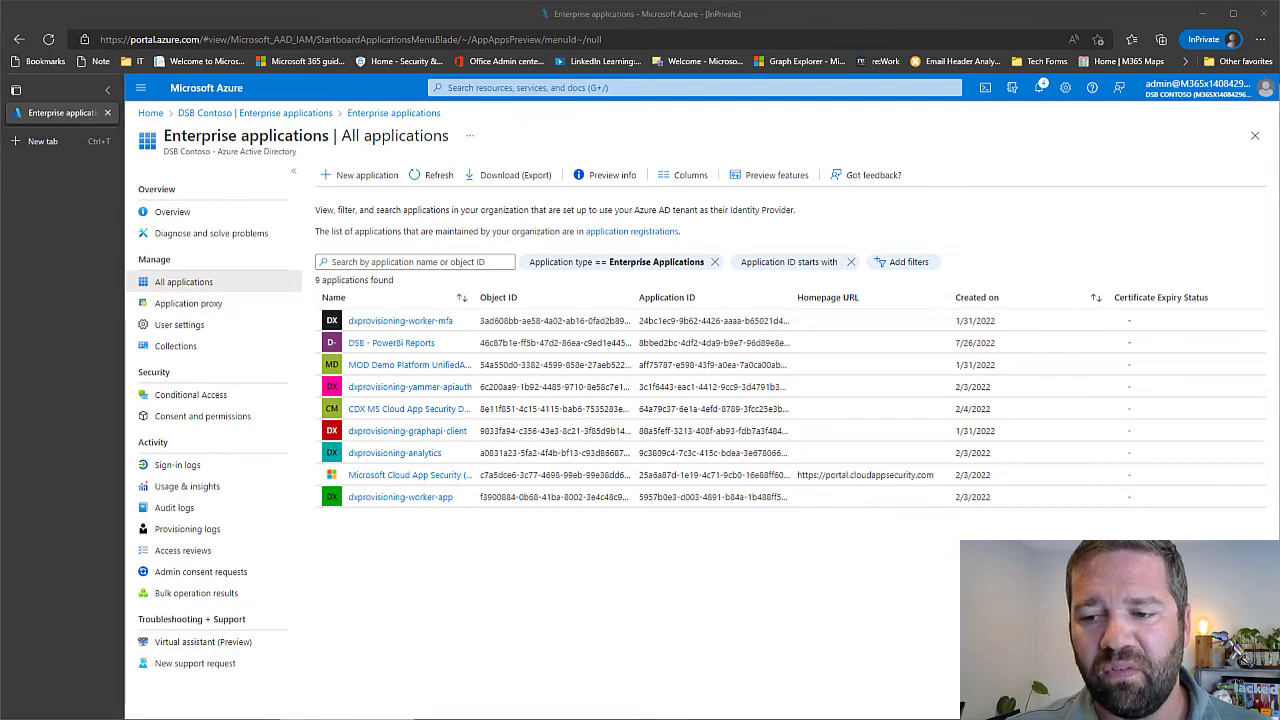
# Open Microsoft Defender for Cloud Apps (portal.cloudappsecurity.com) in a new browser window and go to its OAuth apps list
pyautogui.hotkey('ctrl', 'n')
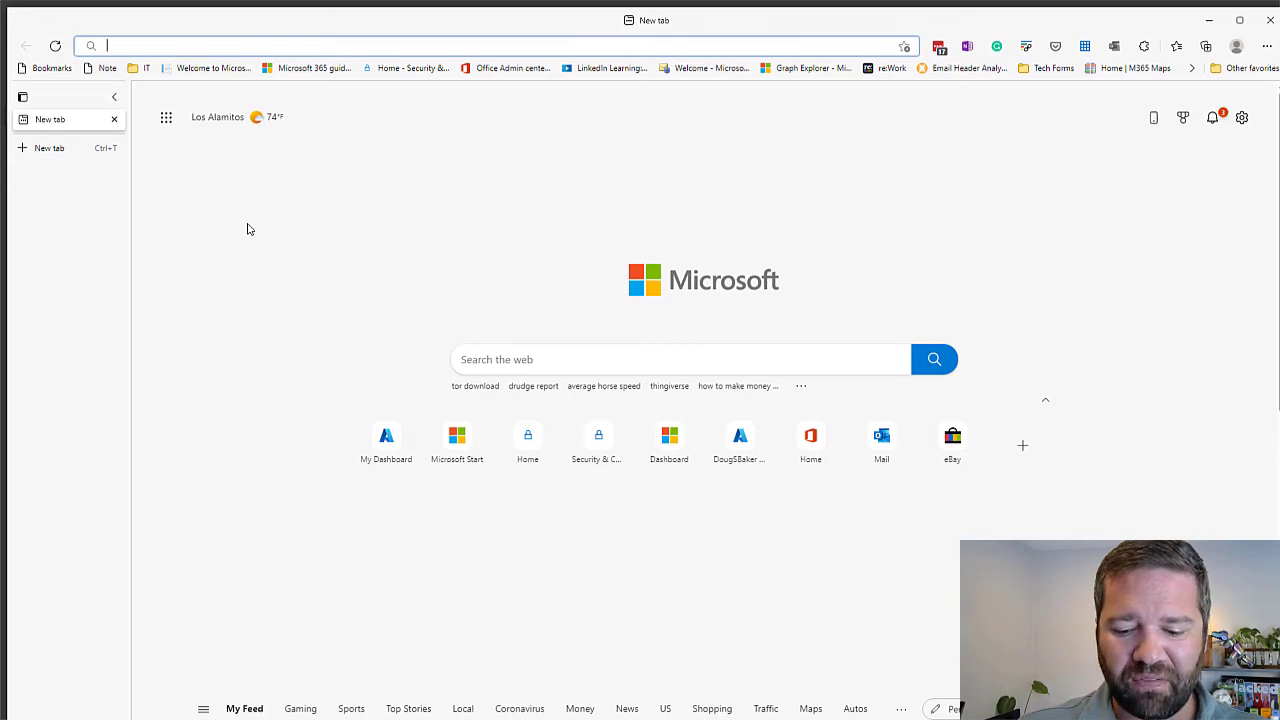
pyautogui.write('portal')
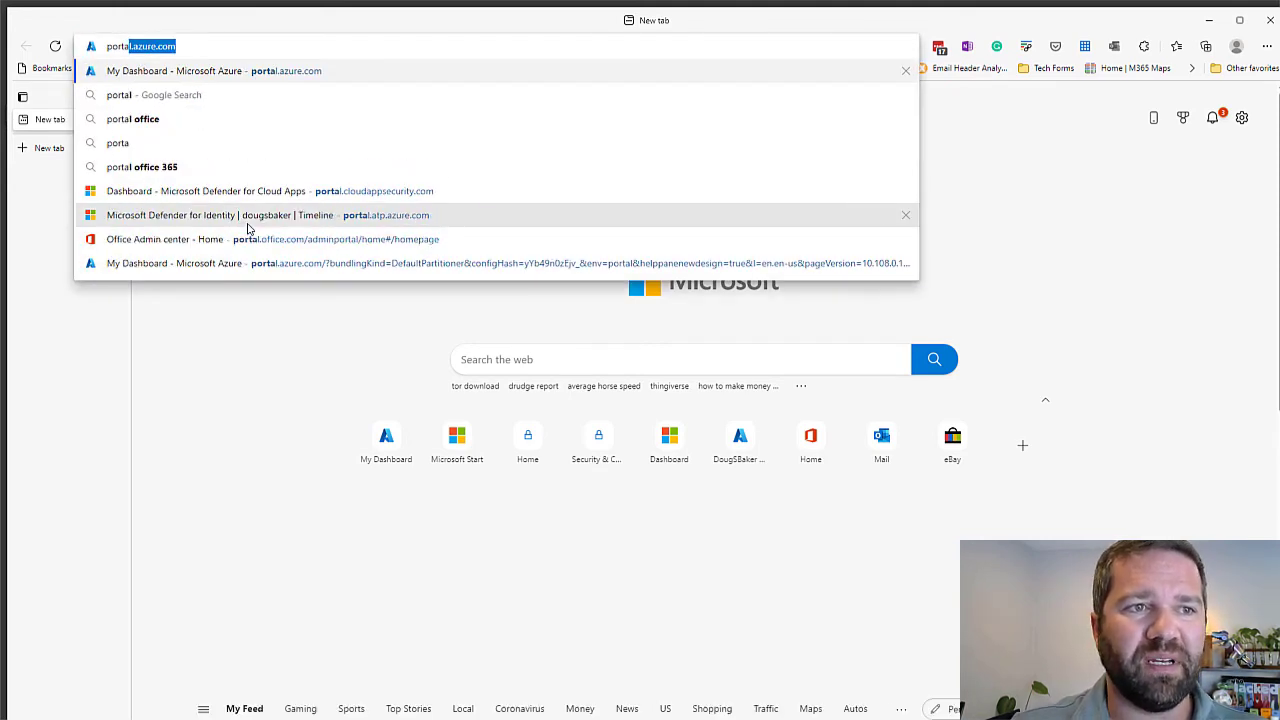
pyautogui.click(249, 229)
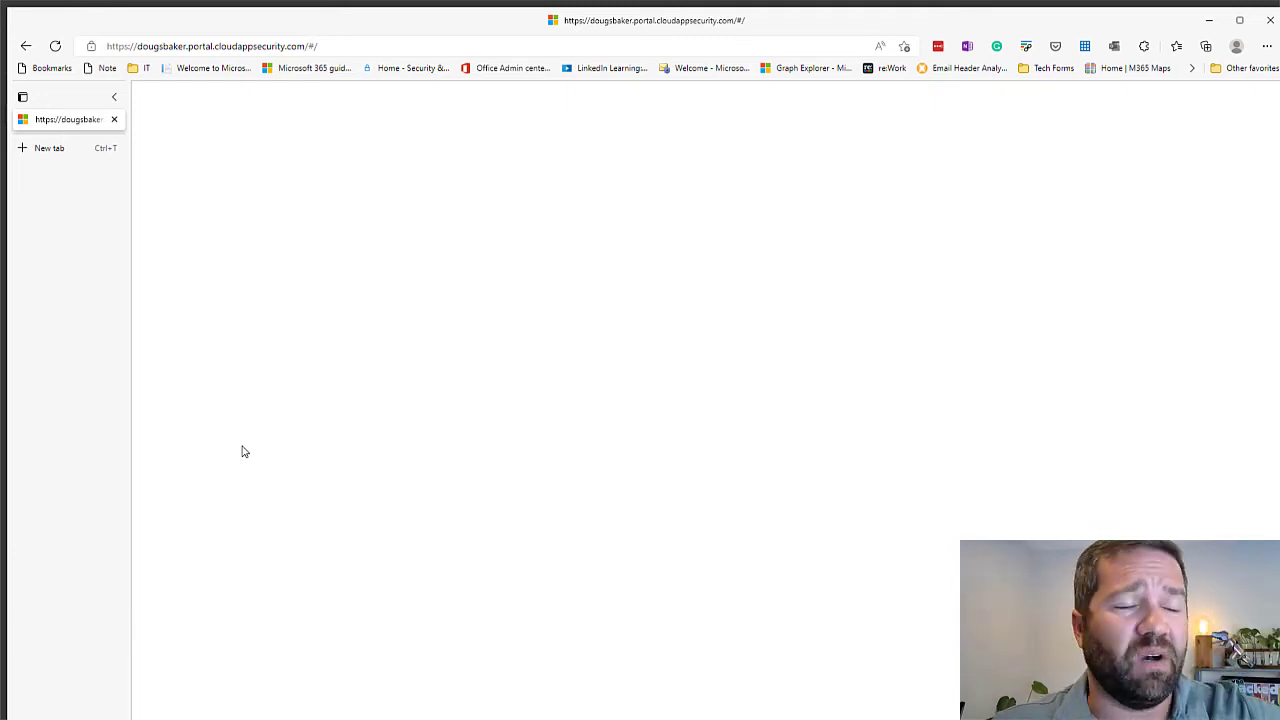
pyautogui.moveTo(148, 226)
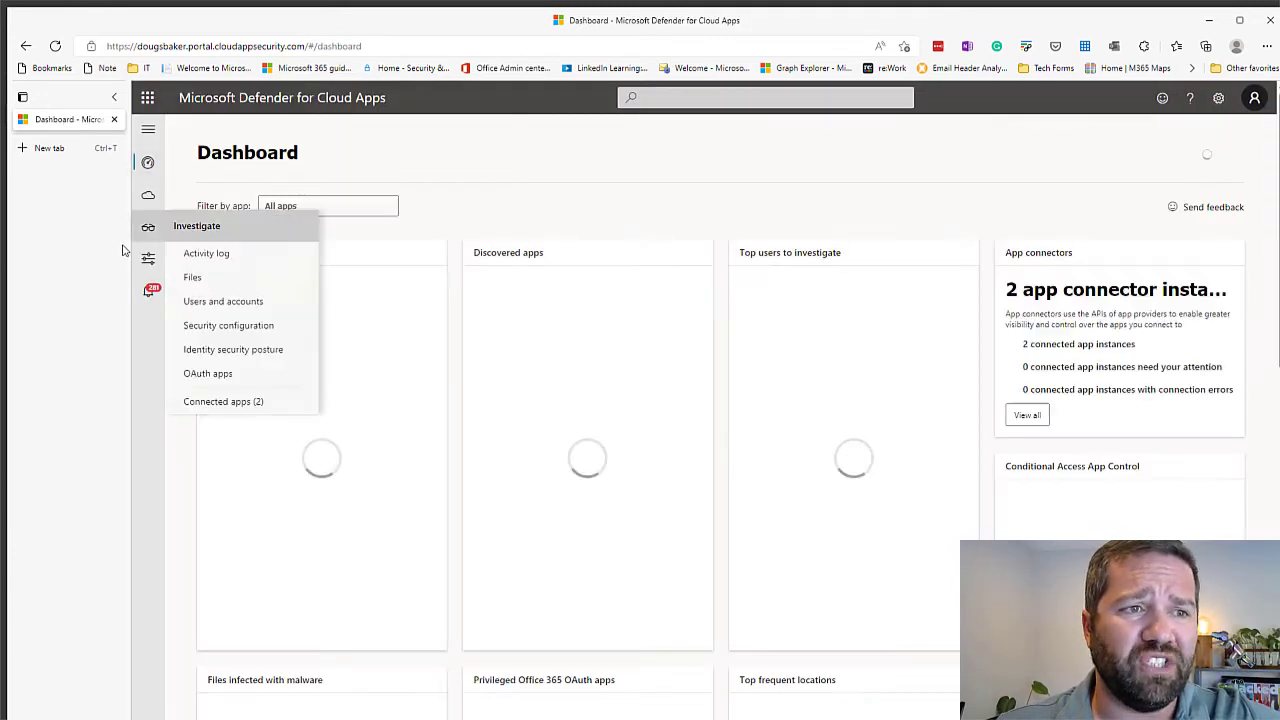
pyautogui.click(223, 380)
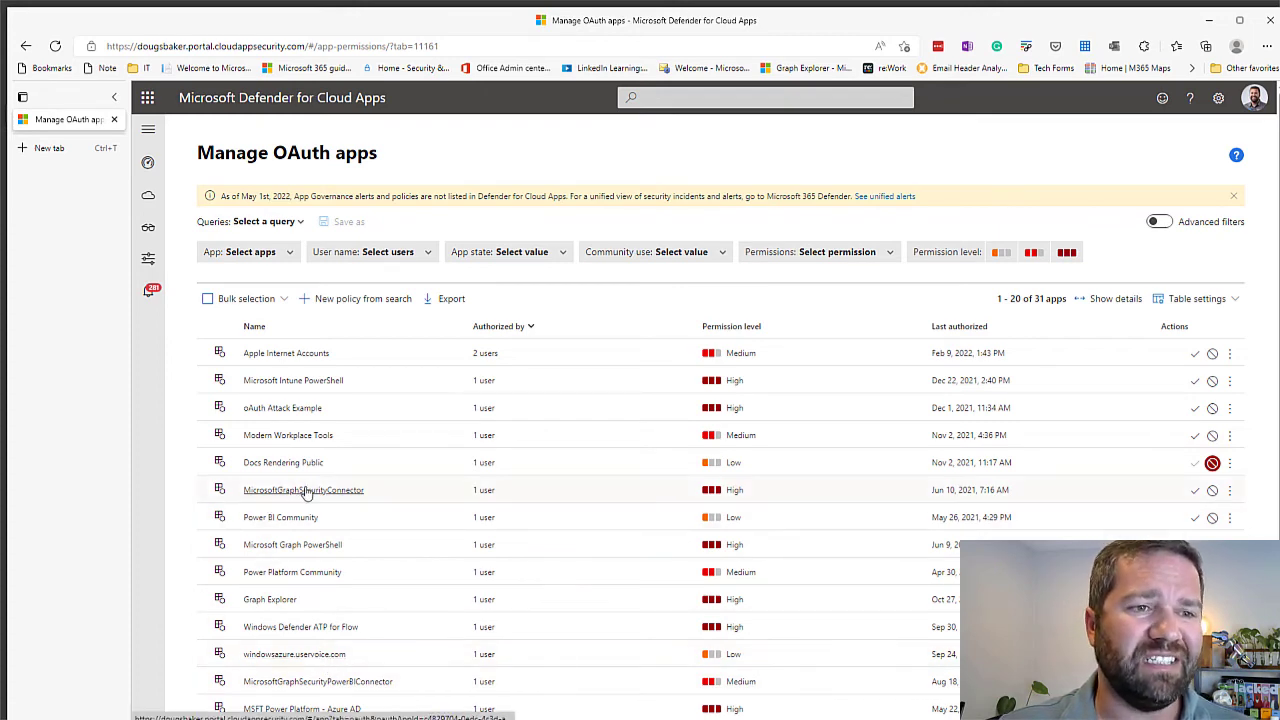
# Examine both pages of the OAuth apps list and expand the Zoom app to inspect its publisher, permissions and community use
pyautogui.scroll(-1, 343, 614)
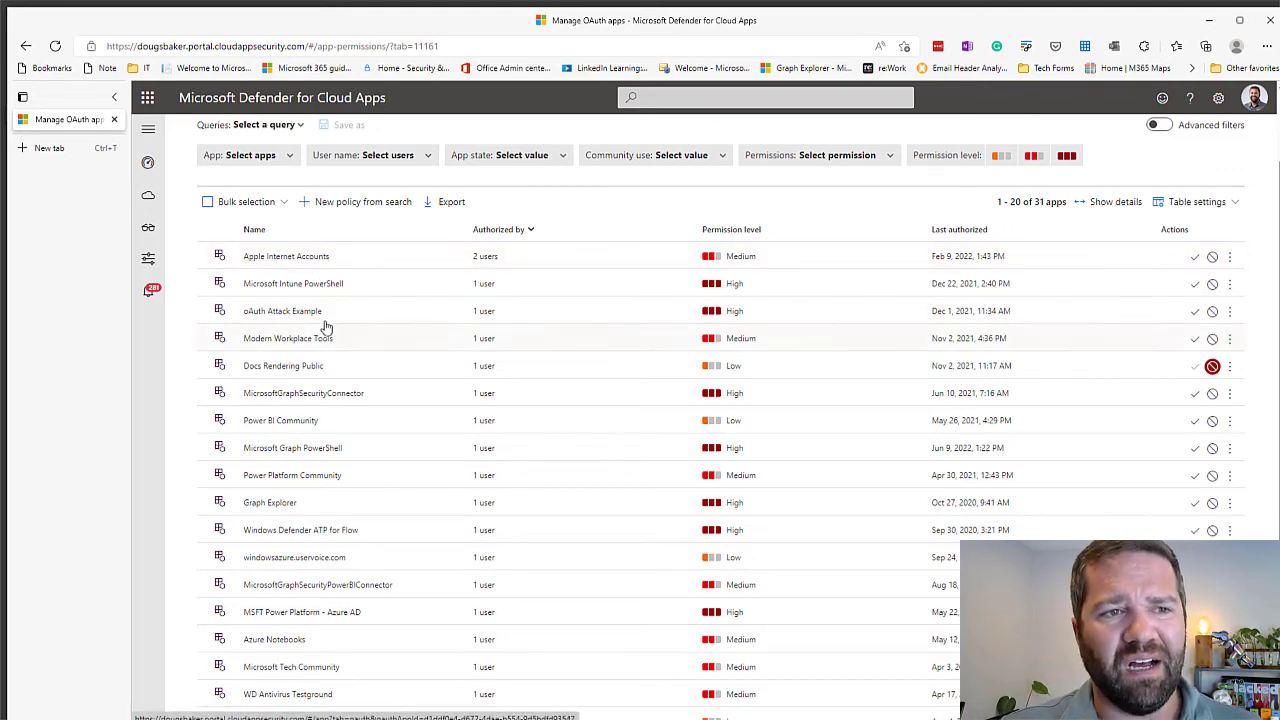
pyautogui.scroll(-3, 343, 637)
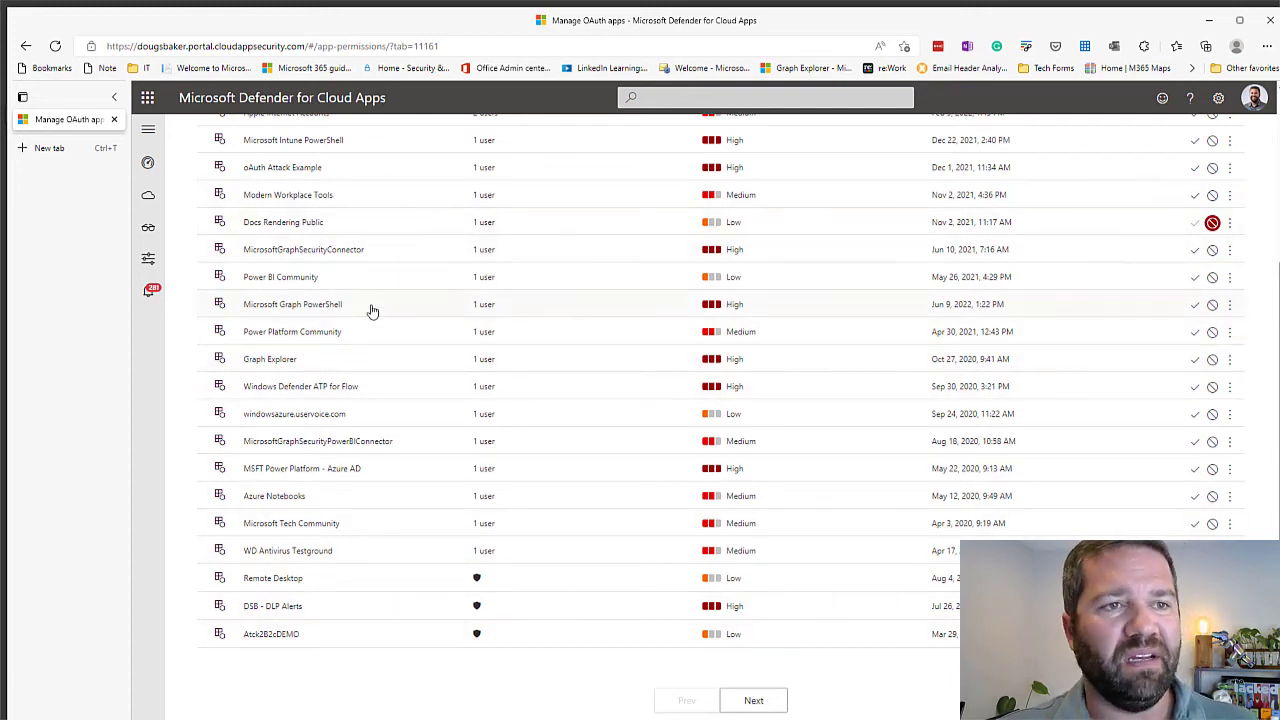
pyautogui.click(751, 700)
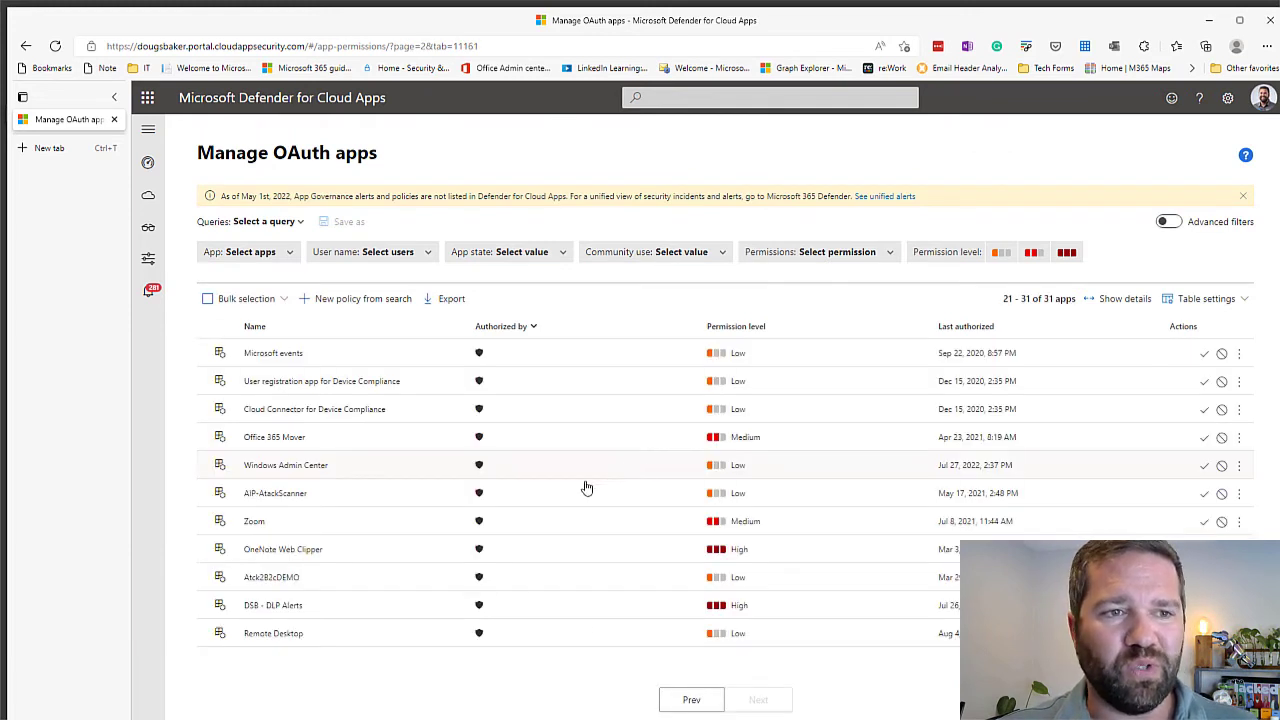
pyautogui.click(358, 521)
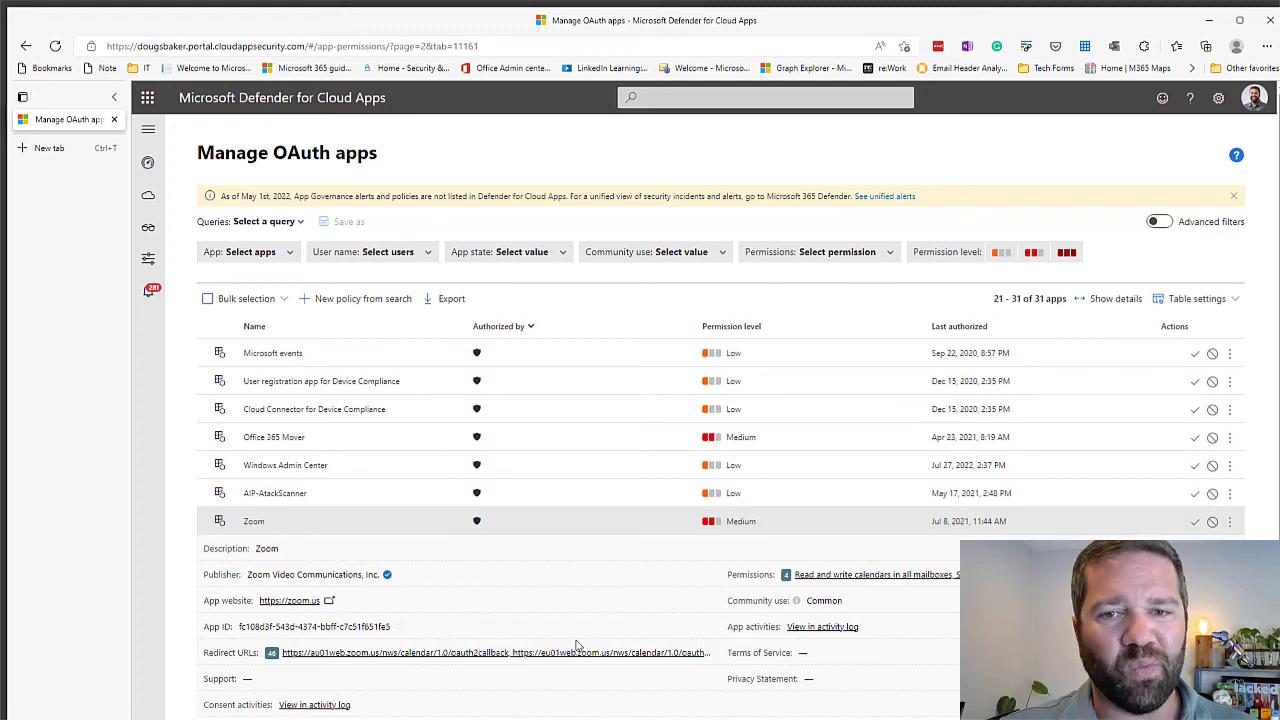
pyautogui.scroll(-2, 576, 646)
pyautogui.scroll(-1, 576, 646)
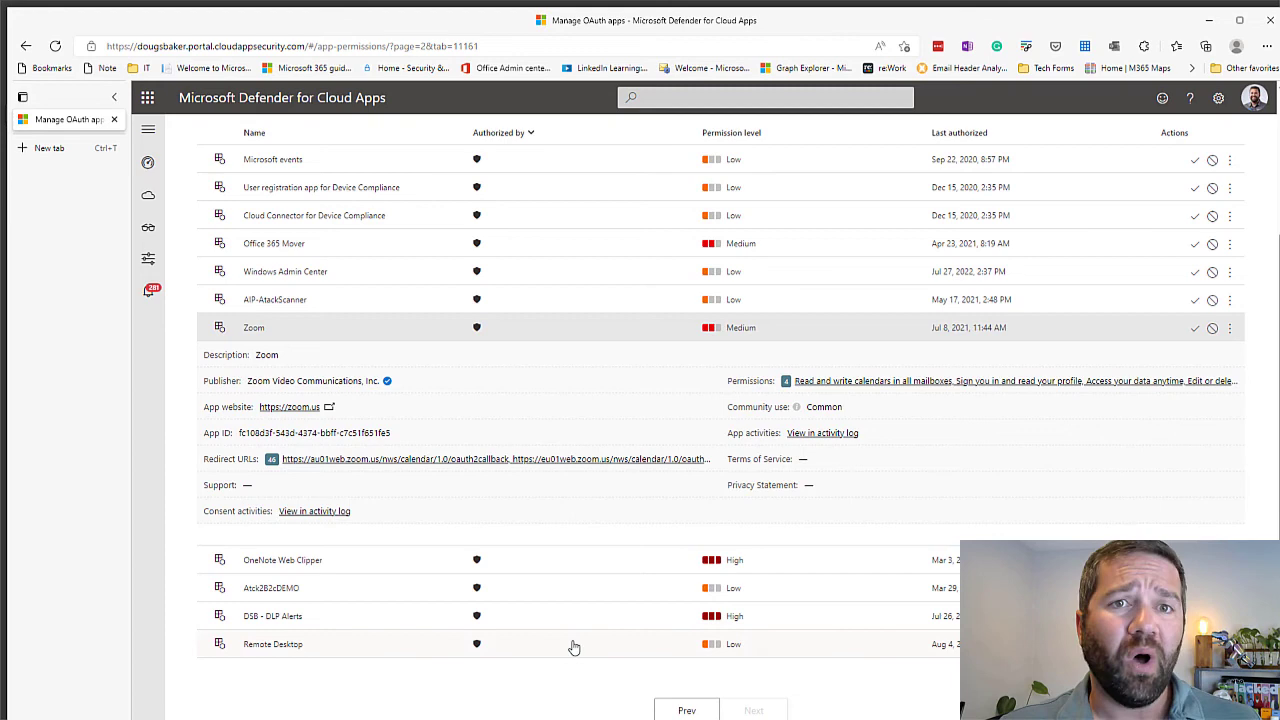